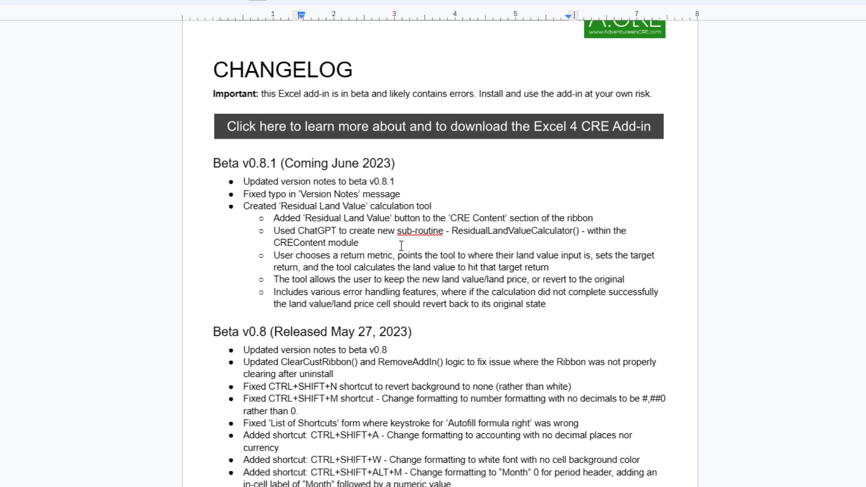
- Read the changelog's Beta v0.5 notes on the Residual Land Value calculation tool
{"action": "scroll", "coordinate": [288, 179], "scroll_direction": "down", "scroll_amount": 1}
{"action": "scroll", "coordinate": [287, 179], "scroll_direction": "down", "scroll_amount": 3}
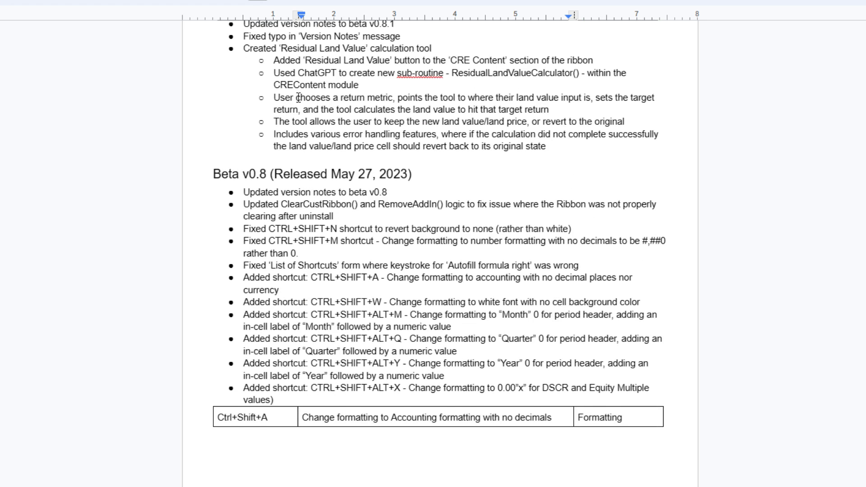
{"action": "scroll", "coordinate": [267, 104], "scroll_direction": "up", "scroll_amount": 2}
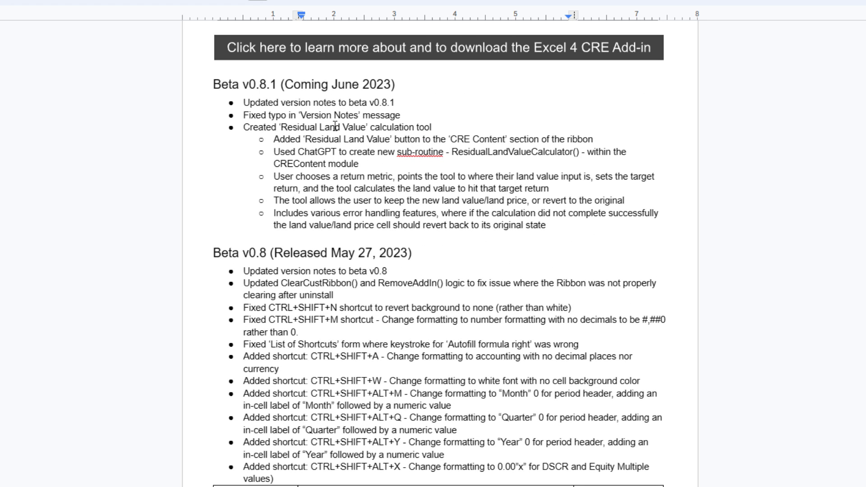
{"action": "scroll", "coordinate": [307, 187], "scroll_direction": "down", "scroll_amount": 20}
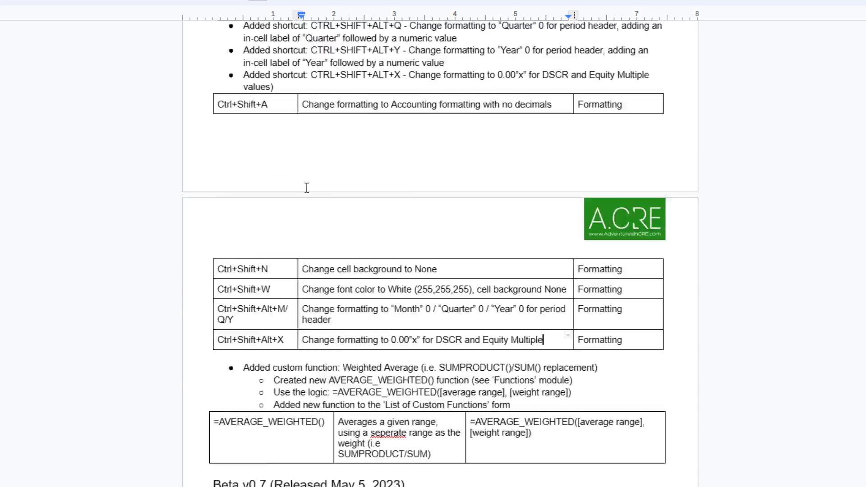
{"action": "scroll", "coordinate": [307, 187], "scroll_direction": "down", "scroll_amount": 2}
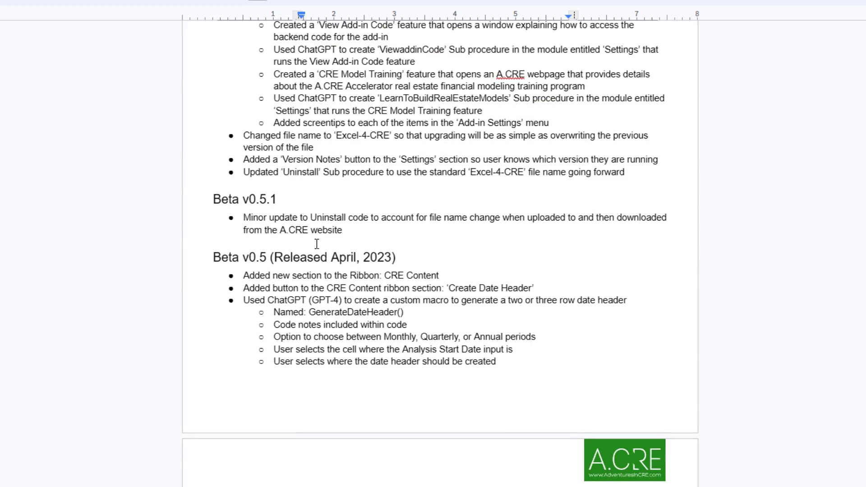
{"action": "left_click_drag", "start_coordinate": [396, 257], "coordinate": [220, 261]}
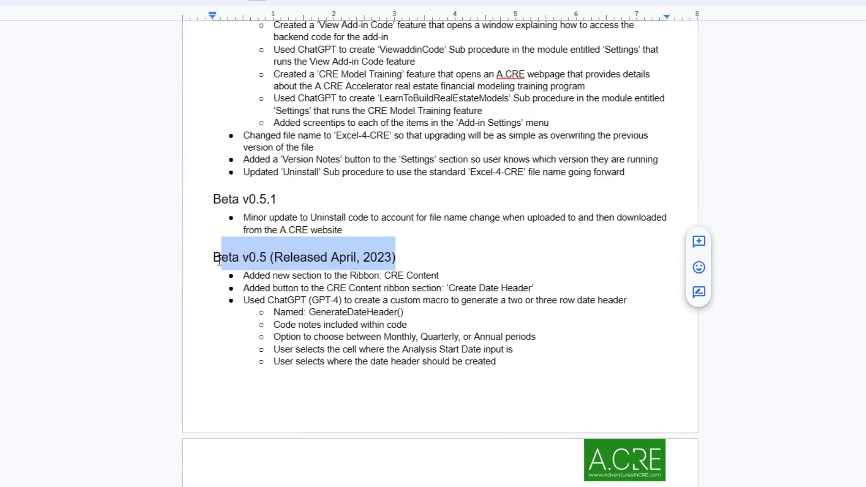
{"action": "left_click", "coordinate": [276, 262]}
{"action": "scroll", "coordinate": [312, 301], "scroll_direction": "up", "scroll_amount": 7}
{"action": "scroll", "coordinate": [312, 301], "scroll_direction": "up", "scroll_amount": 18}
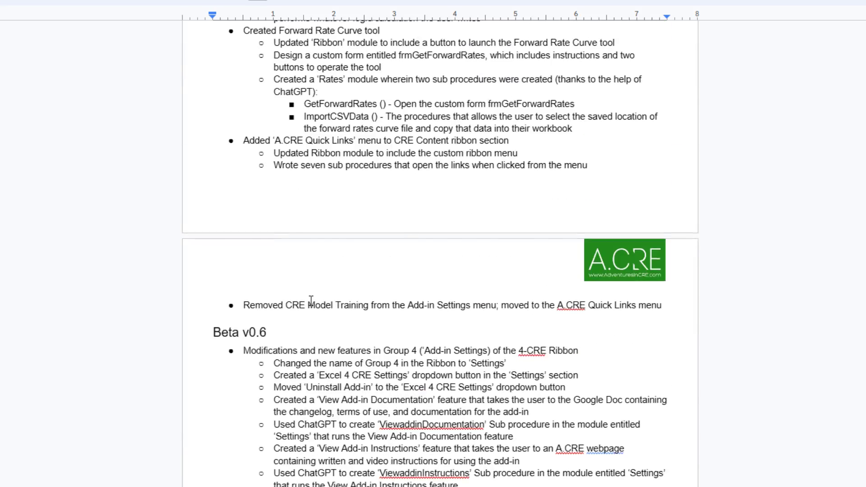
{"action": "scroll", "coordinate": [311, 301], "scroll_direction": "up", "scroll_amount": 7}
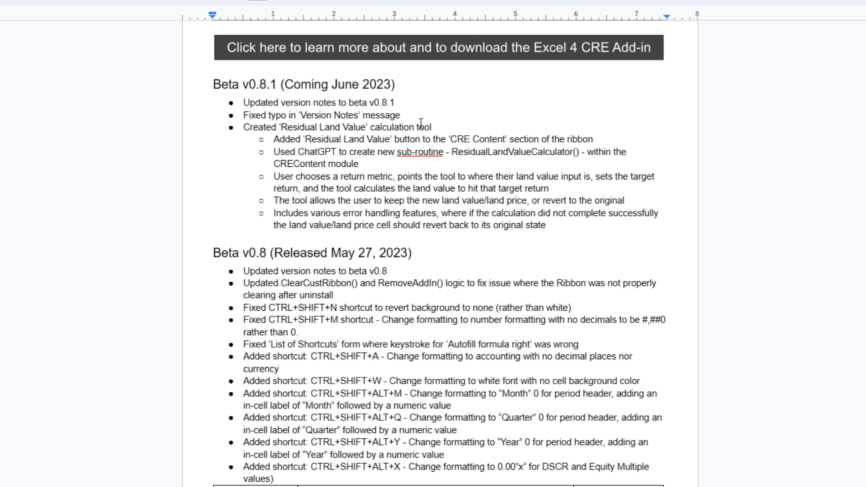
{"action": "left_click_drag", "start_coordinate": [443, 128], "coordinate": [277, 127]}
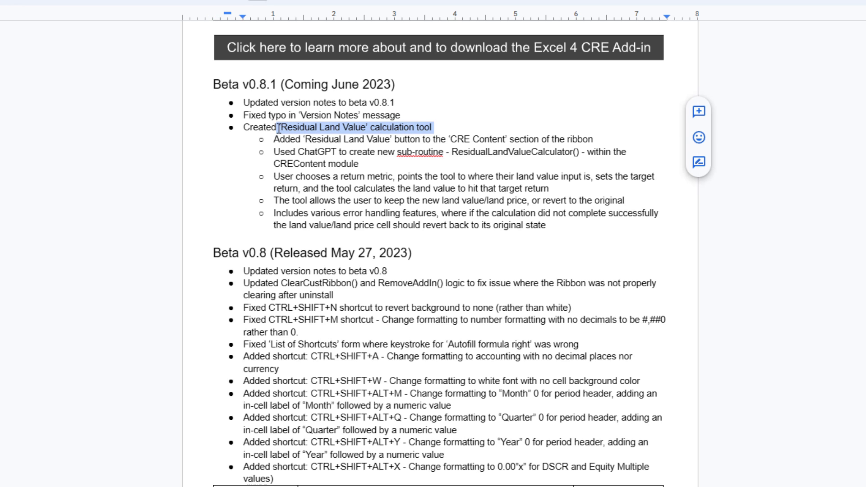
{"action": "left_click", "coordinate": [313, 140]}
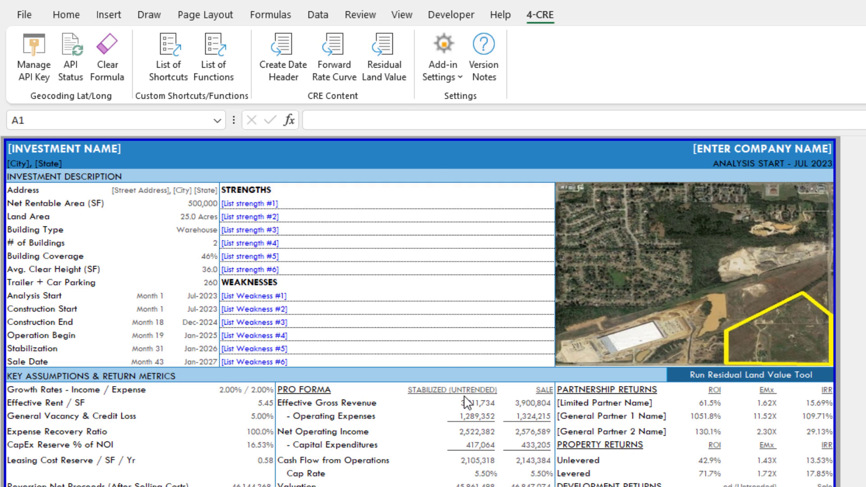
- Open the detailed model sheet and inspect Land Costs (B24, I24) and the development spread (I5)
{"action": "left_click", "coordinate": [385, 58]}
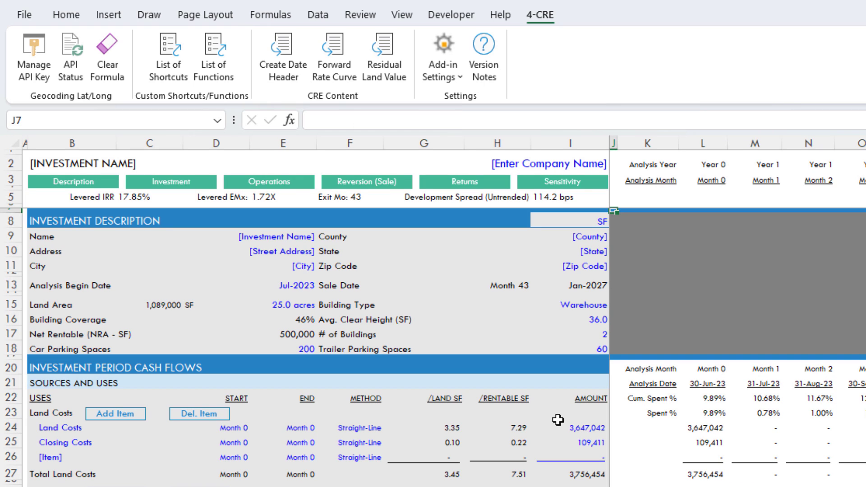
{"action": "left_click", "coordinate": [53, 427]}
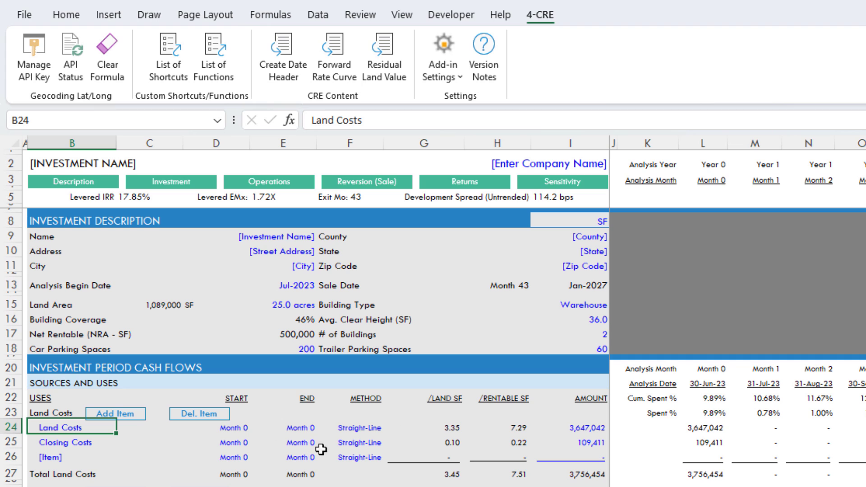
{"action": "left_click", "coordinate": [579, 423]}
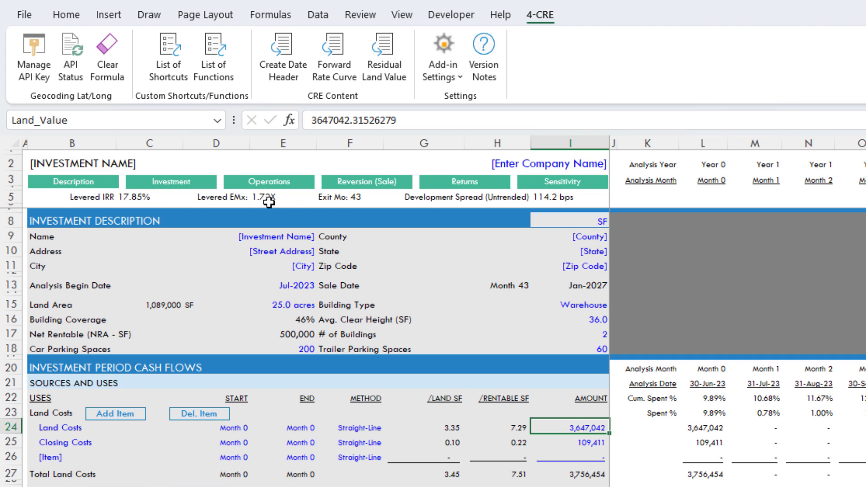
{"action": "left_click", "coordinate": [562, 199]}
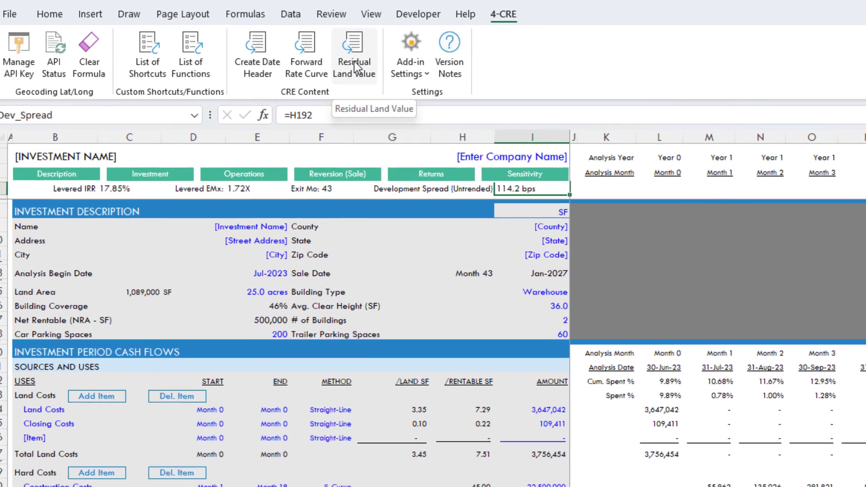
- Run Residual Land Value solving L-IRR in C5 for land price I24 at a 0.20 target
{"action": "left_click", "coordinate": [397, 81]}
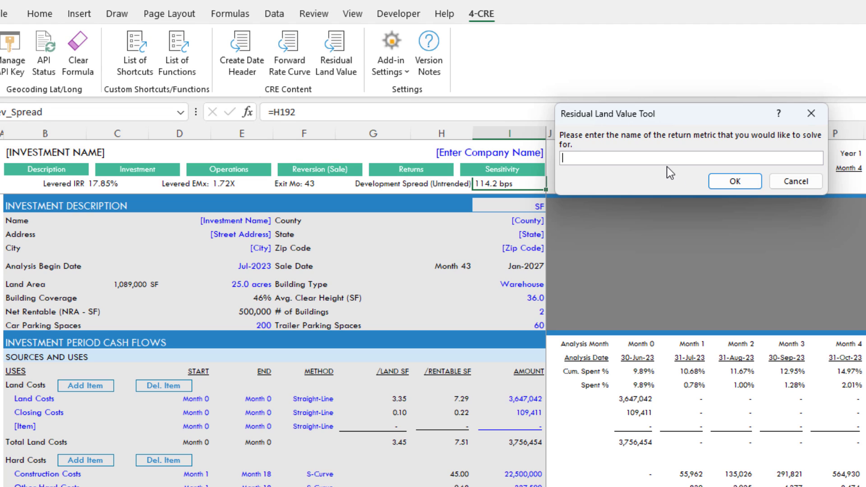
{"action": "type", "text": "L-IRR"}
{"action": "key", "text": "Return"}
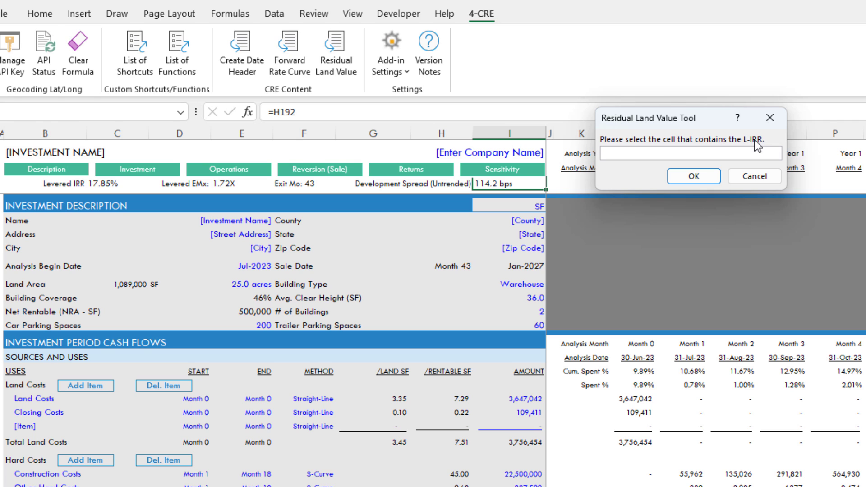
{"action": "left_click", "coordinate": [109, 185]}
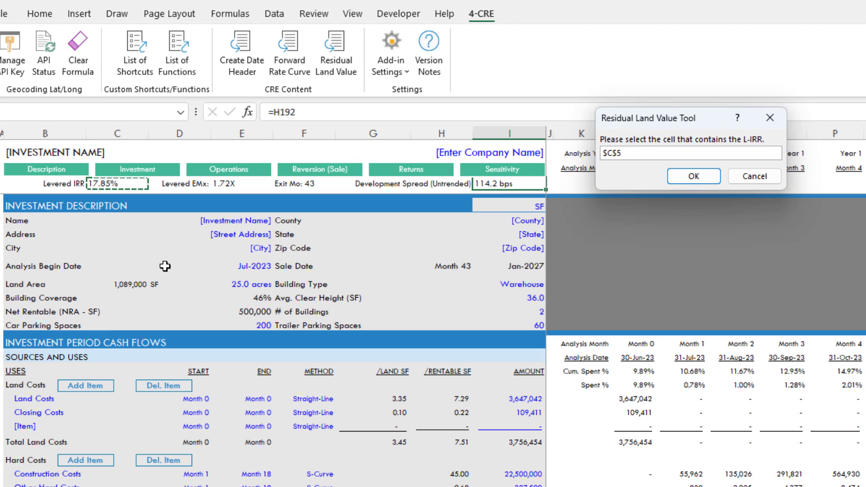
{"action": "key", "text": "Return"}
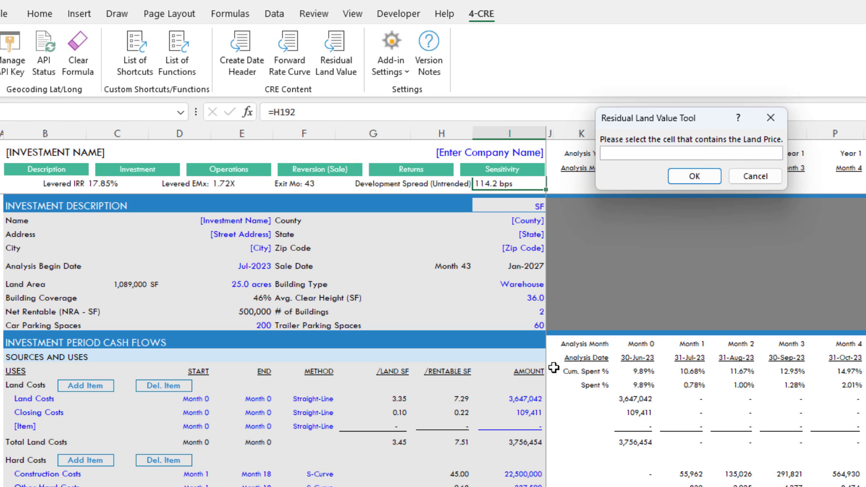
{"action": "left_click", "coordinate": [519, 402]}
{"action": "key", "text": "Return"}
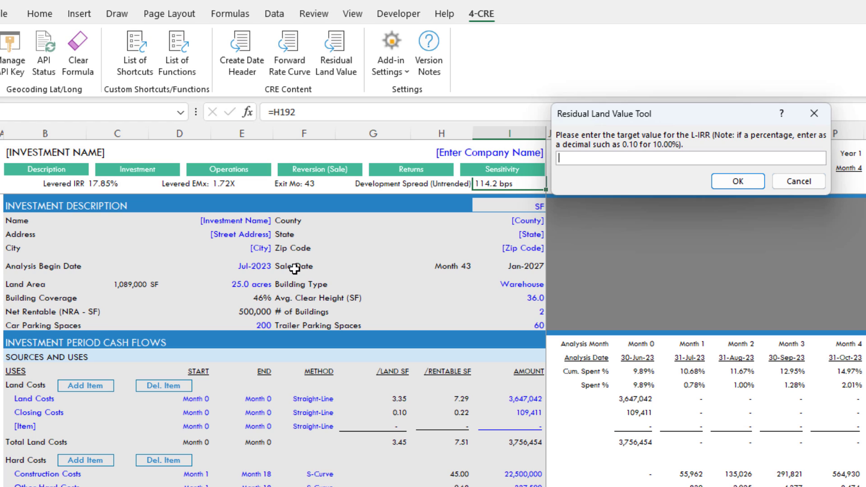
{"action": "type", "text": "0.20"}
{"action": "key", "text": "Return"}
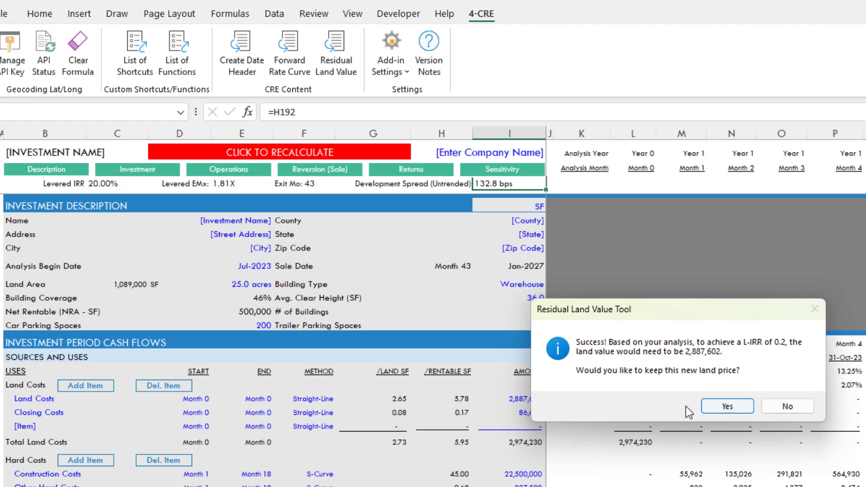
- Keep the calculated 2,887,602 land price and confirm Levered IRR now reads 20.00%
{"action": "left_click", "coordinate": [727, 407]}
{"action": "left_click", "coordinate": [528, 400]}
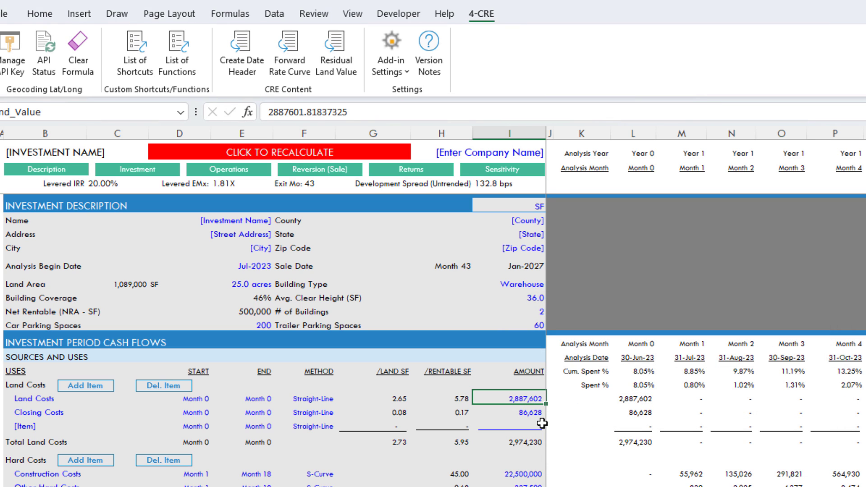
{"action": "left_click", "coordinate": [107, 186]}
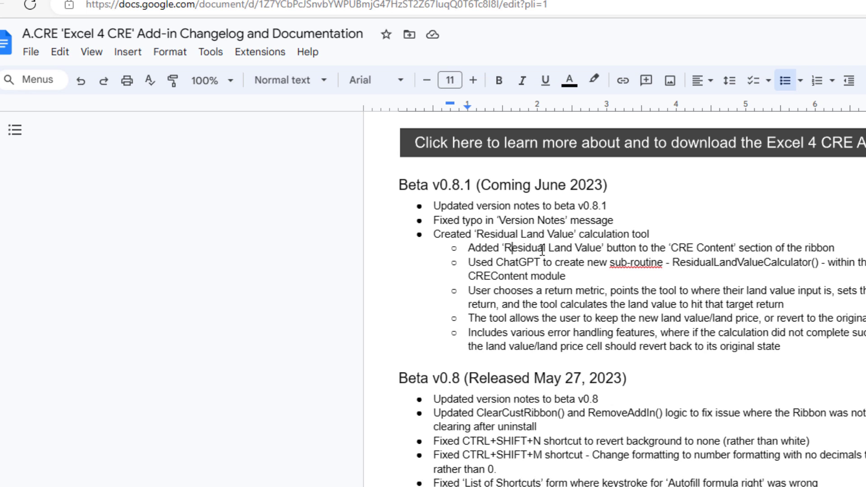
{"action": "scroll", "coordinate": [361, 156], "scroll_direction": "down", "scroll_amount": 6}
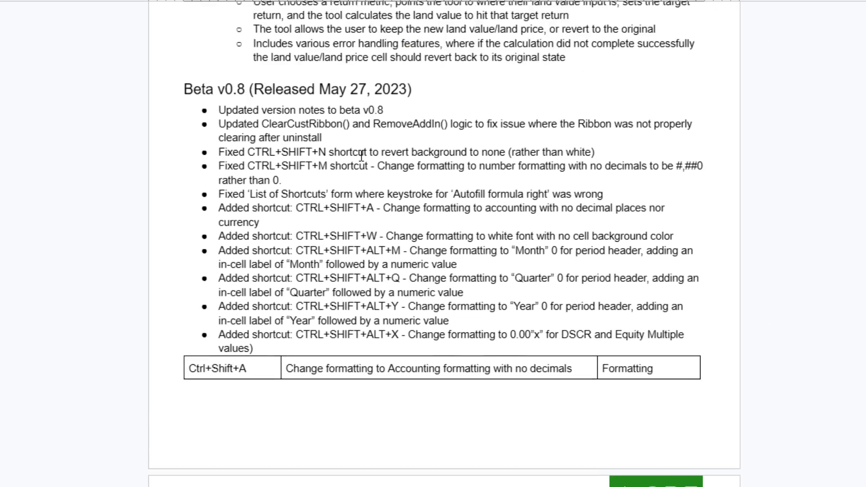
{"action": "scroll", "coordinate": [303, 103], "scroll_direction": "up", "scroll_amount": 2}
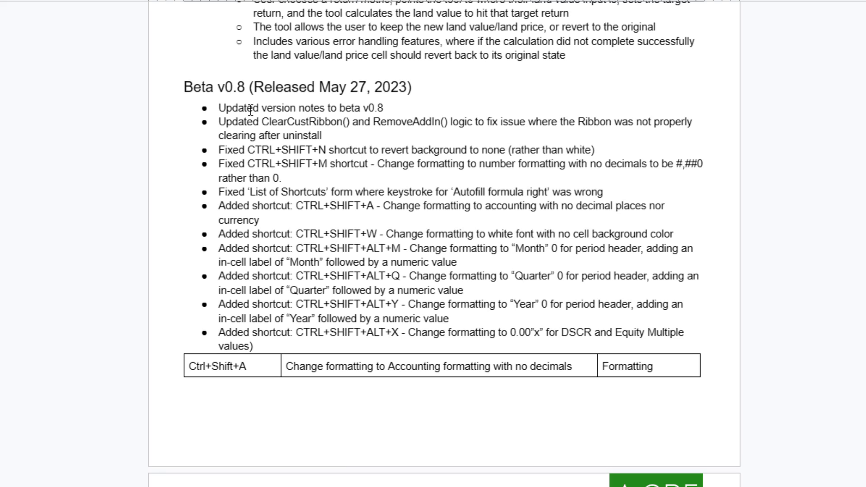
{"action": "scroll", "coordinate": [267, 167], "scroll_direction": "down", "scroll_amount": 4}
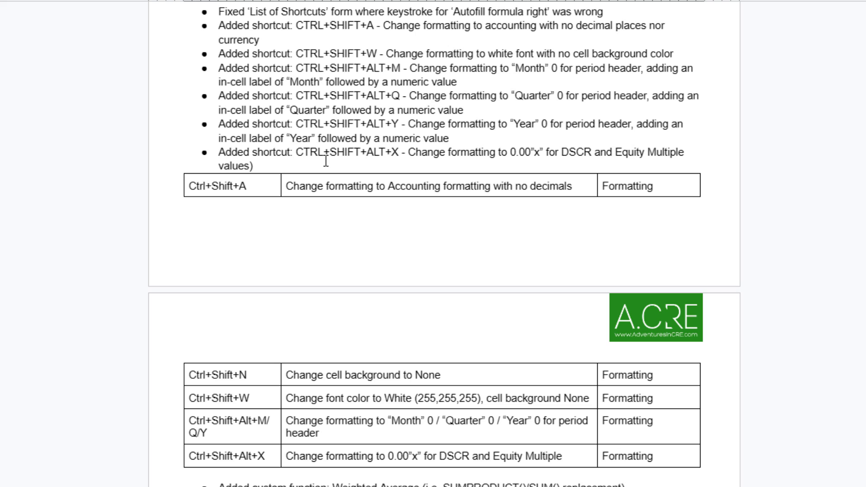
{"action": "scroll", "coordinate": [323, 168], "scroll_direction": "down", "scroll_amount": 2}
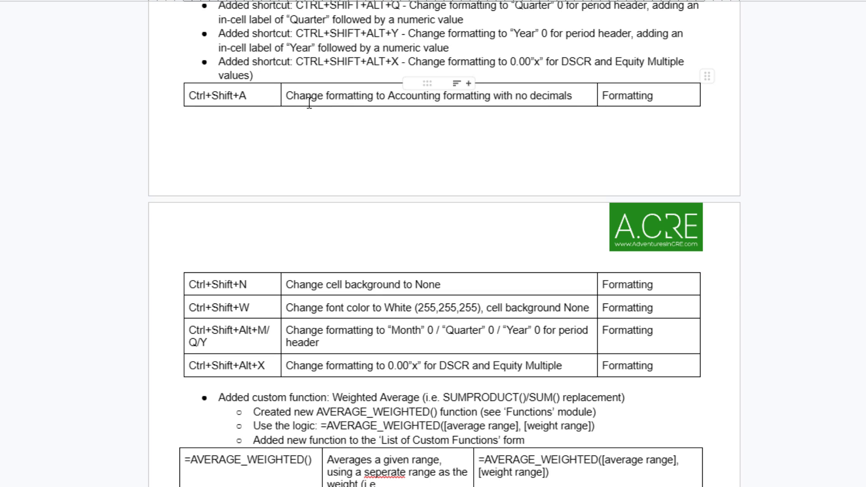
{"action": "left_click", "coordinate": [304, 61]}
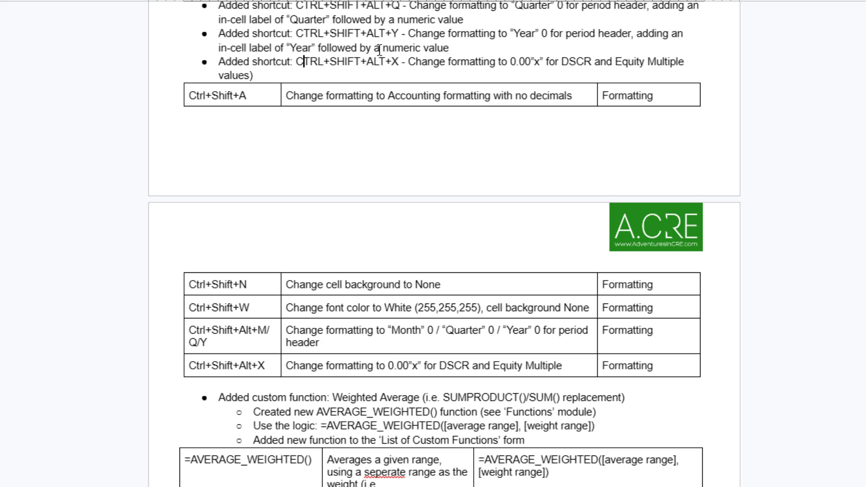
{"action": "scroll", "coordinate": [795, 109], "scroll_direction": "down", "scroll_amount": 2}
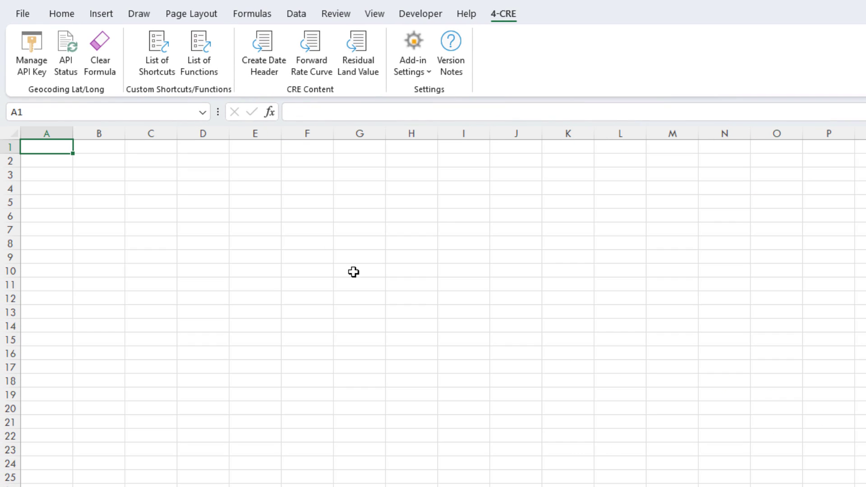
- On a blank sheet, enter 1 in C4 and paste =C4+1 across row 4 to column O
{"action": "left_click", "coordinate": [168, 193]}
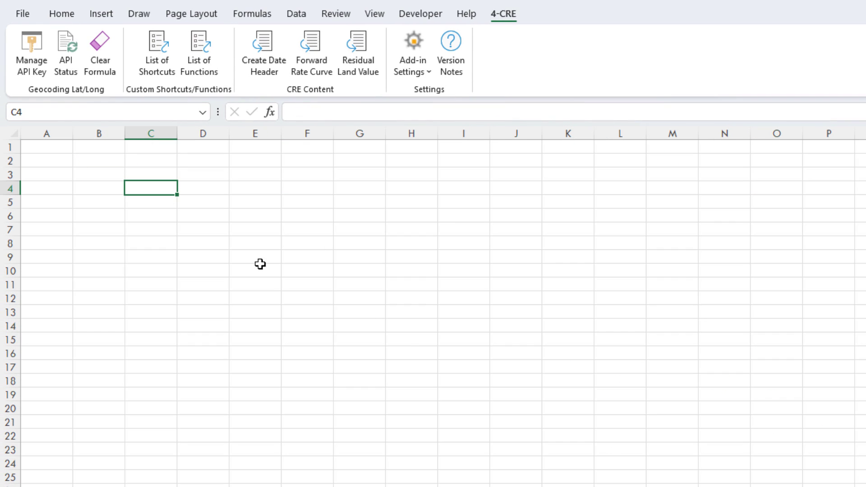
{"action": "type", "text": "1"}
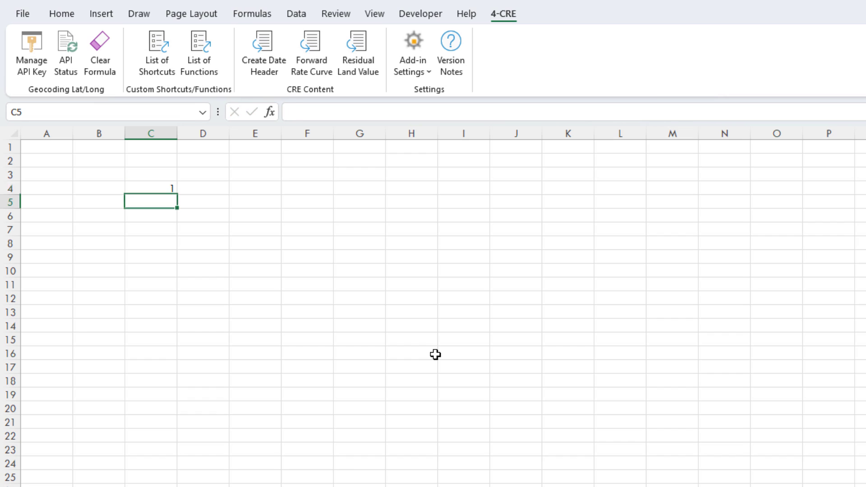
{"action": "key", "text": "Tab"}
{"action": "type", "text": "="}
{"action": "key", "text": "Left"}
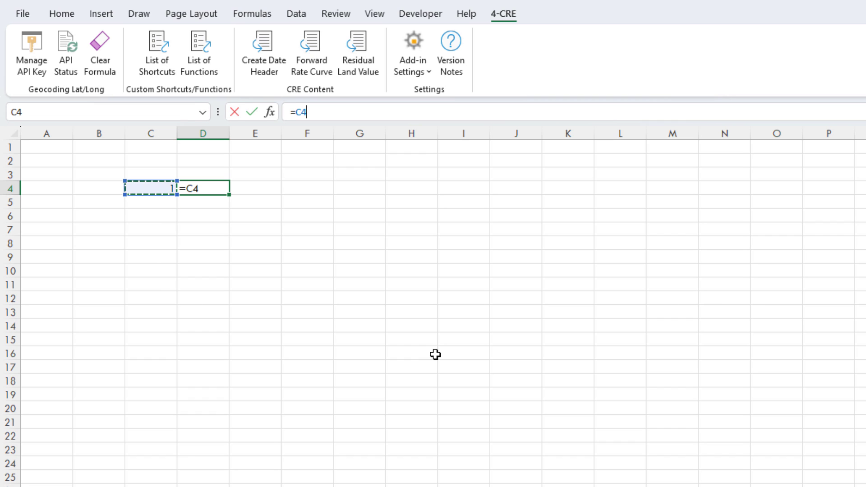
{"action": "type", "text": "+1"}
{"action": "key", "text": "ctrl+Return"}
{"action": "key", "text": "ctrl+c"}
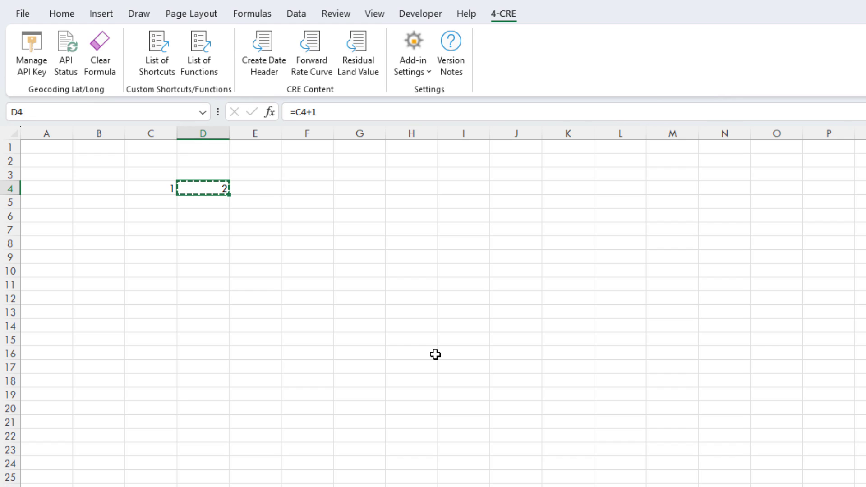
{"action": "key", "text": "shift+Right"}
{"action": "key", "text": "shift+Right"}
{"action": "key", "text": "shift+Right"}
{"action": "key", "text": "shift+Right"}
{"action": "key", "text": "shift+Right"}
{"action": "key", "text": "shift+Right"}
{"action": "key", "text": "shift+Right"}
{"action": "key", "text": "shift+Right"}
{"action": "key", "text": "shift+Right"}
{"action": "key", "text": "shift+Right"}
{"action": "key", "text": "shift+Right"}
{"action": "key", "text": "ctrl+v"}
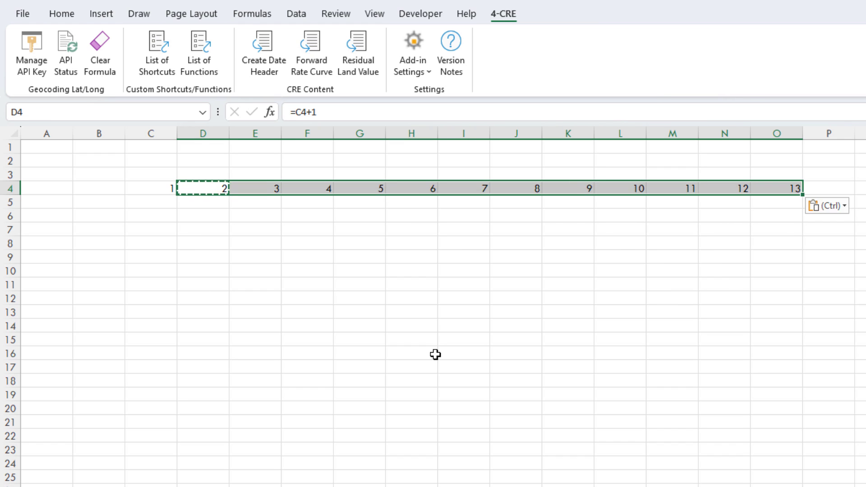
{"action": "key", "text": "ctrl+Right"}
- Delete the extra values 11–13 in M4:O4 and step through row 4 checking the formulas
{"action": "key", "text": "shift+Left"}
{"action": "key", "text": "shift+Left"}
{"action": "key", "text": "Delete"}
{"action": "key", "text": "Left"}
{"action": "key", "text": "Left"}
{"action": "key", "text": "Left"}
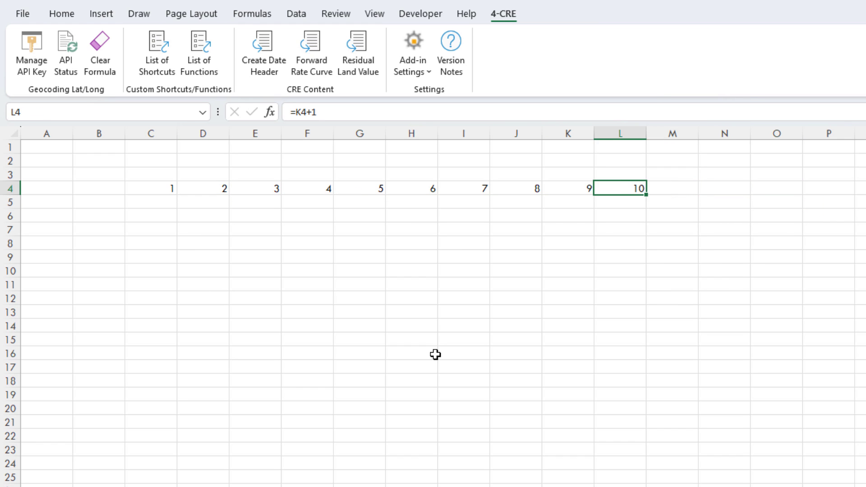
{"action": "key", "text": "Left"}
{"action": "key", "text": "Left"}
{"action": "key", "text": "Left"}
{"action": "key", "text": "Left"}
{"action": "key", "text": "Left"}
{"action": "key", "text": "Left"}
{"action": "key", "text": "ctrl+Left"}
{"action": "key", "text": "Right"}
{"action": "key", "text": "Right"}
{"action": "key", "text": "ctrl+Right"}
{"action": "key", "text": "Left"}
{"action": "key", "text": "Left"}
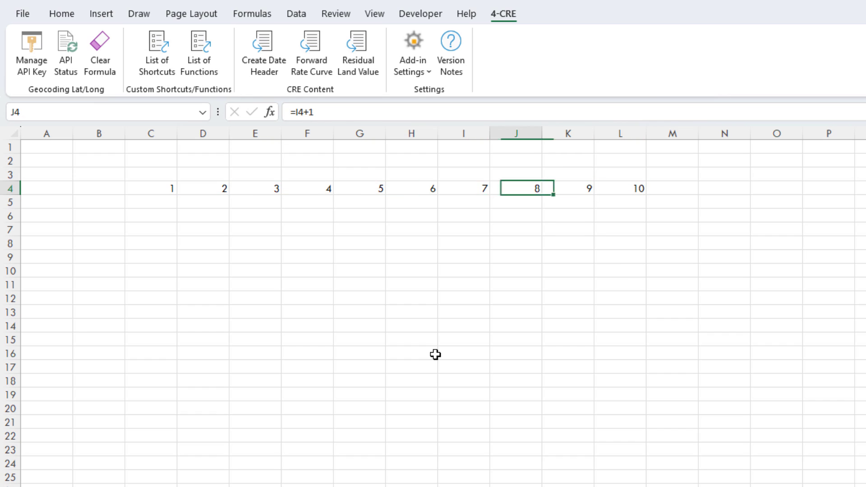
{"action": "key", "text": "Left"}
{"action": "key", "text": "Left"}
{"action": "key", "text": "Left"}
{"action": "key", "text": "Left"}
{"action": "key", "text": "Left"}
{"action": "key", "text": "Left"}
{"action": "key", "text": "Left"}
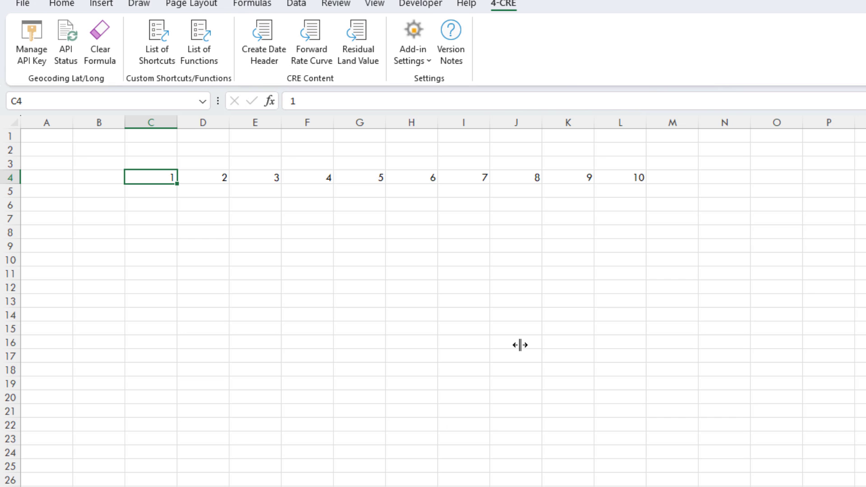
- Format C4:L4 as period headers reading Year 1 through Year 10
{"action": "key", "text": "ctrl+shift+alt+y"}
{"action": "key", "text": "ctrl+shift+Right"}
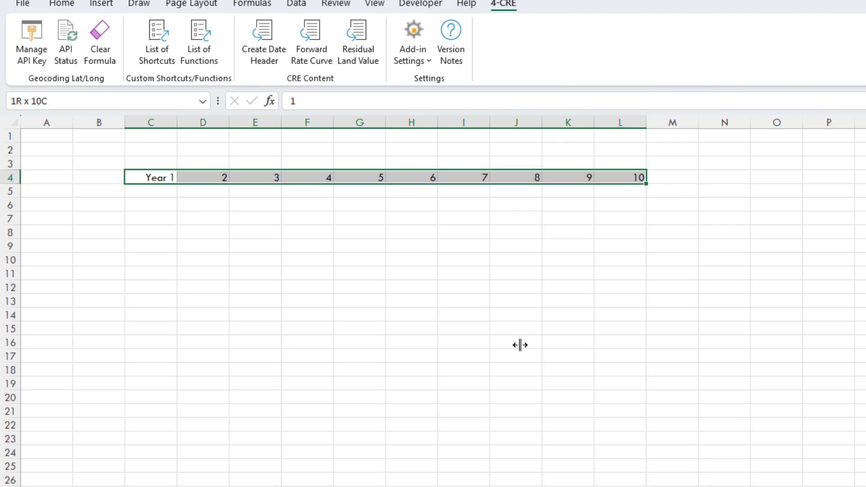
{"action": "key", "text": "ctrl+shift+alt+y"}
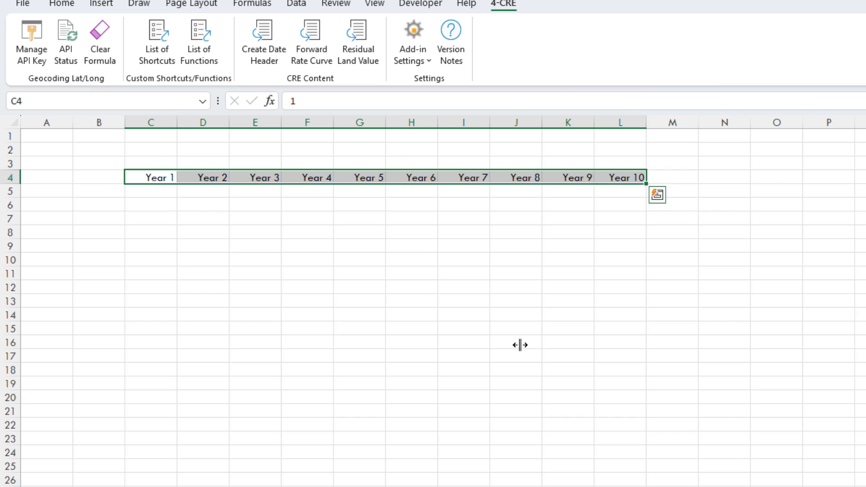
{"action": "key", "text": "Down"}
{"action": "key", "text": "Up"}
{"action": "key", "text": "Right"}
{"action": "key", "text": "Right"}
{"action": "key", "text": "Left"}
{"action": "key", "text": "Left"}
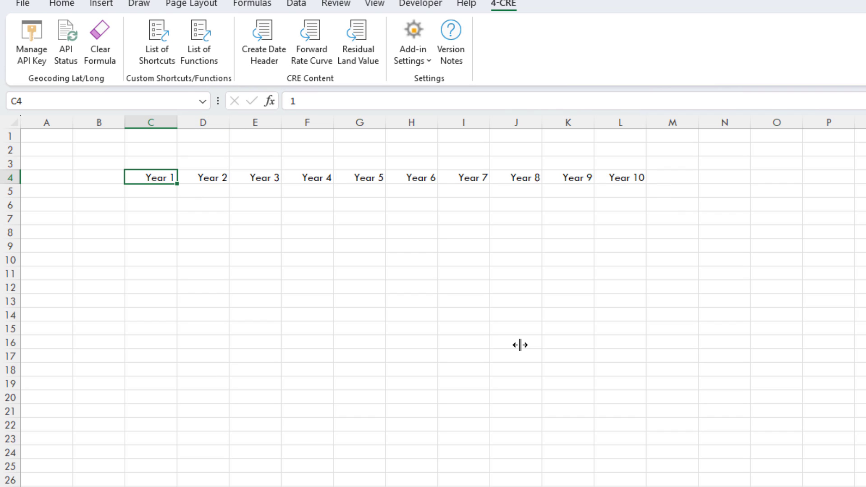
{"action": "key", "text": "ctrl+Right"}
{"action": "key", "text": "ctrl+Left"}
- Cycle the headers through Month, Quarter and Year formats, ending on Month 1–Month 10
{"action": "key", "text": "ctrl+shift+Right"}
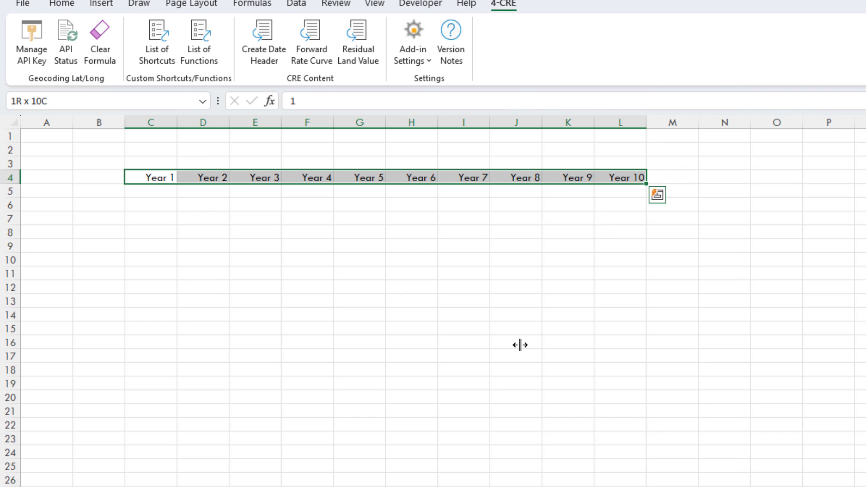
{"action": "key", "text": "ctrl+shift+alt+m"}
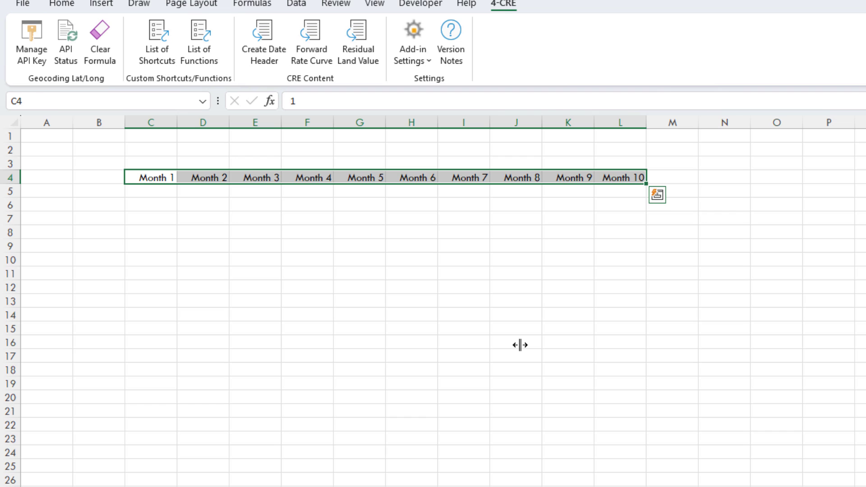
{"action": "key", "text": "ctrl+shift+alt+q"}
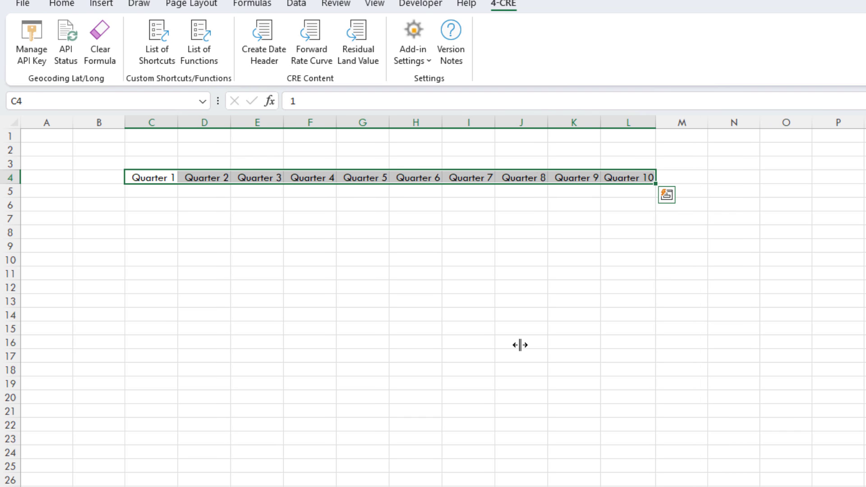
{"action": "key", "text": "ctrl+shift+alt+y"}
{"action": "key", "text": "ctrl+shift+alt+m"}
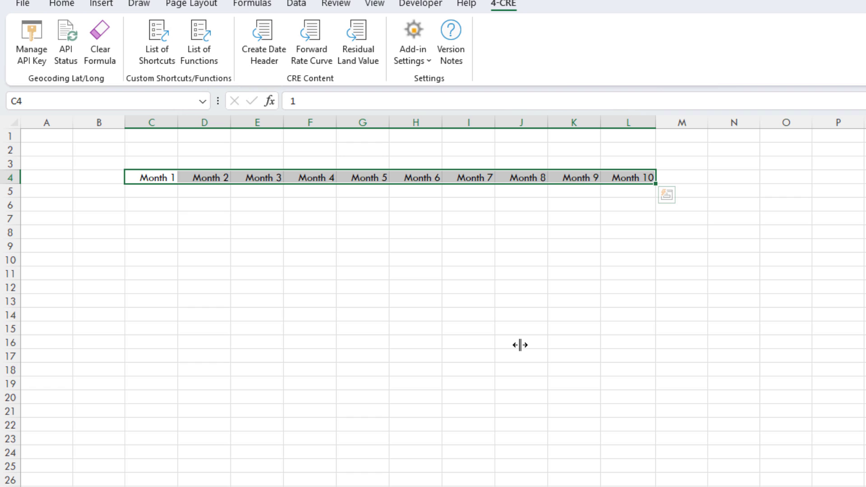
{"action": "key", "text": "Up"}
{"action": "key", "text": "Down"}
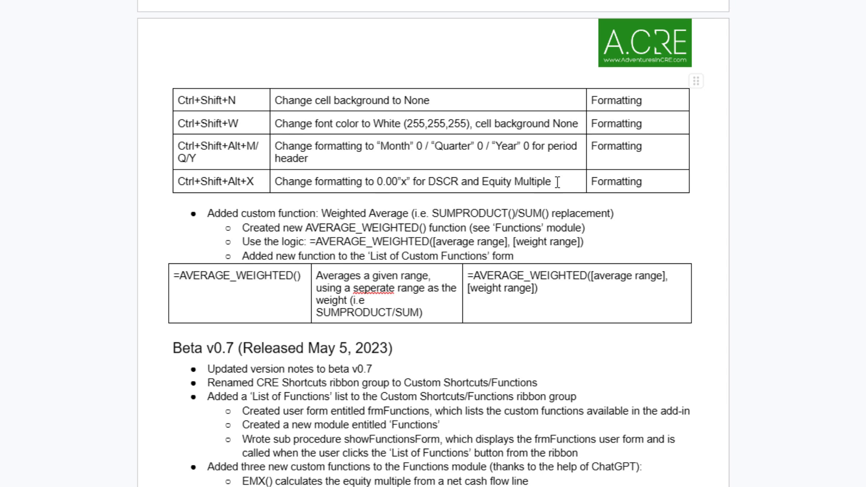
{"action": "left_click_drag", "start_coordinate": [552, 181], "coordinate": [298, 187]}
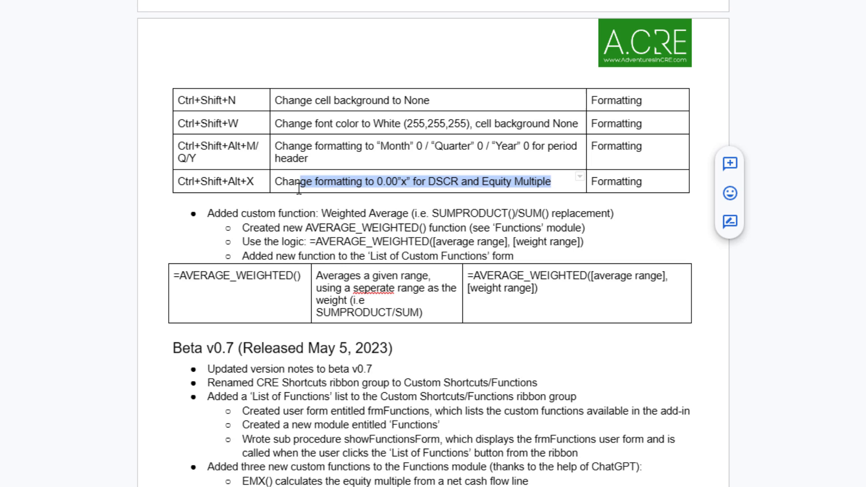
{"action": "left_click", "coordinate": [370, 186]}
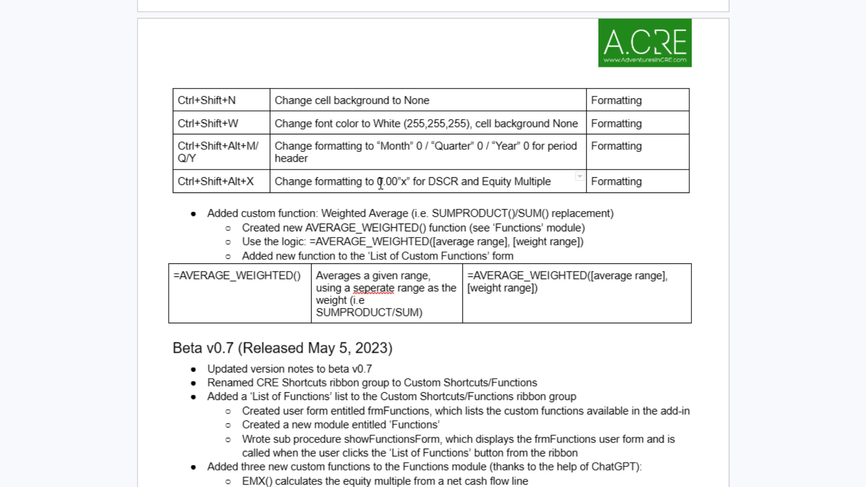
{"action": "left_click_drag", "start_coordinate": [382, 184], "coordinate": [377, 183]}
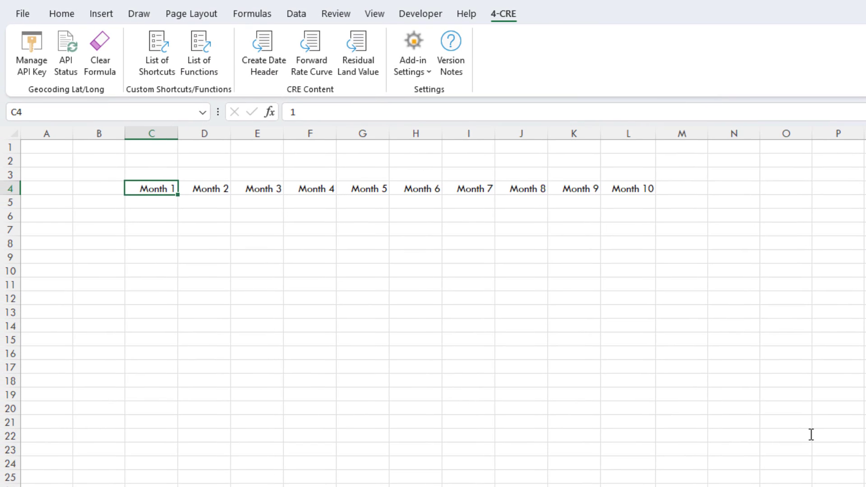
- Enter 0.00 in C5 and clear the Month headers from C4:L4
{"action": "key", "text": "Down"}
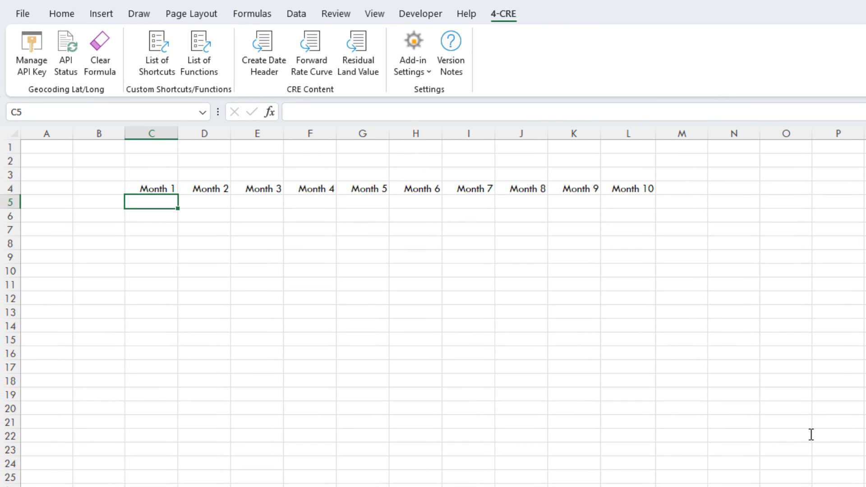
{"action": "type", "text": "0.00"}
{"action": "key", "text": "ctrl+Return"}
{"action": "key", "text": "Up"}
{"action": "key", "text": "ctrl+shift+Right"}
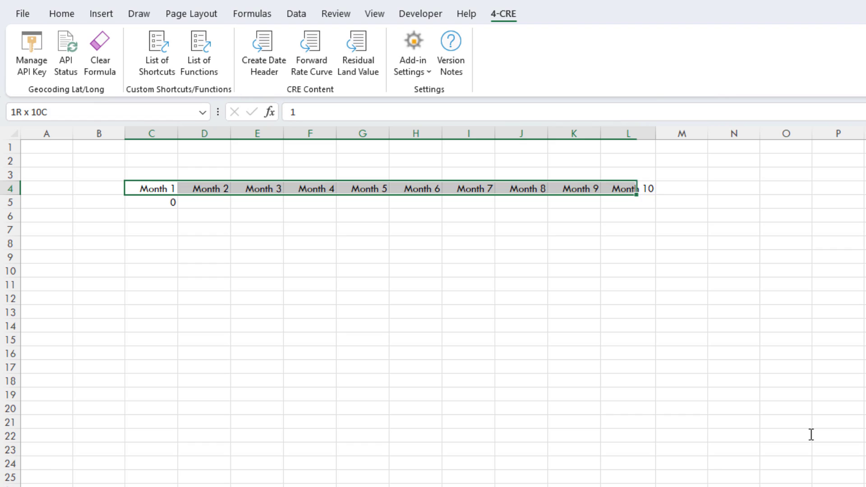
{"action": "key", "text": "Delete"}
{"action": "key", "text": "Left"}
{"action": "key", "text": "Down"}
- Add labels Equity Multiple in B5 and DSCR in B6, with 1.5 in C6
{"action": "type", "text": "Equi"}
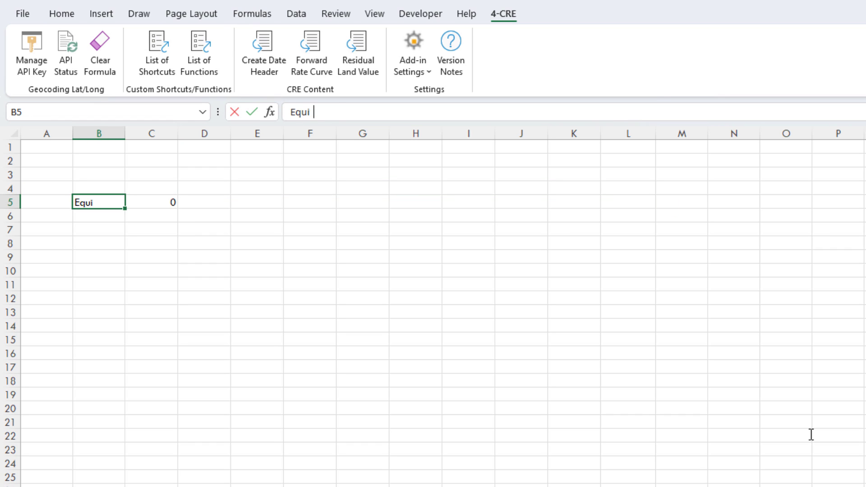
{"action": "type", "text": "ty Multiple"}
{"action": "key", "text": "Return"}
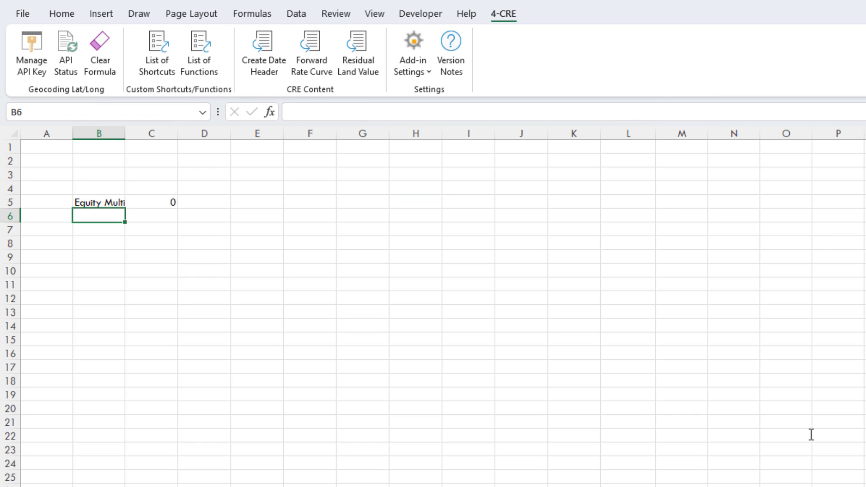
{"action": "type", "text": "DSCR"}
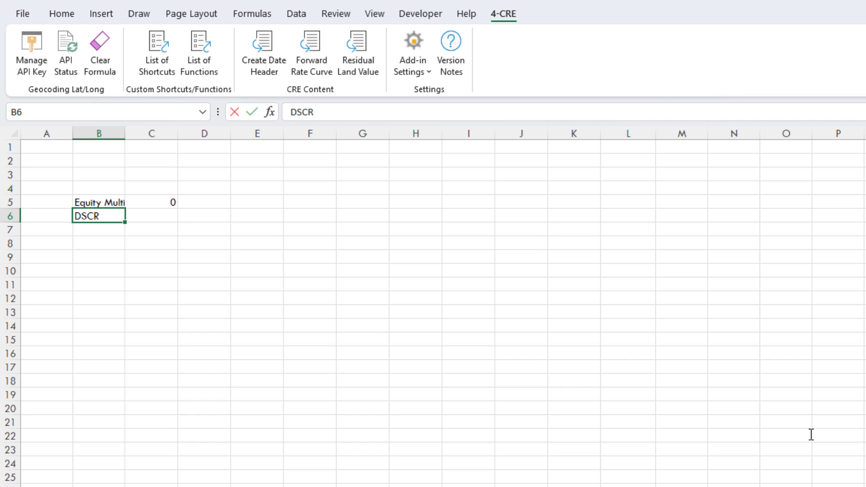
{"action": "key", "text": "Tab"}
{"action": "type", "text": "1."}
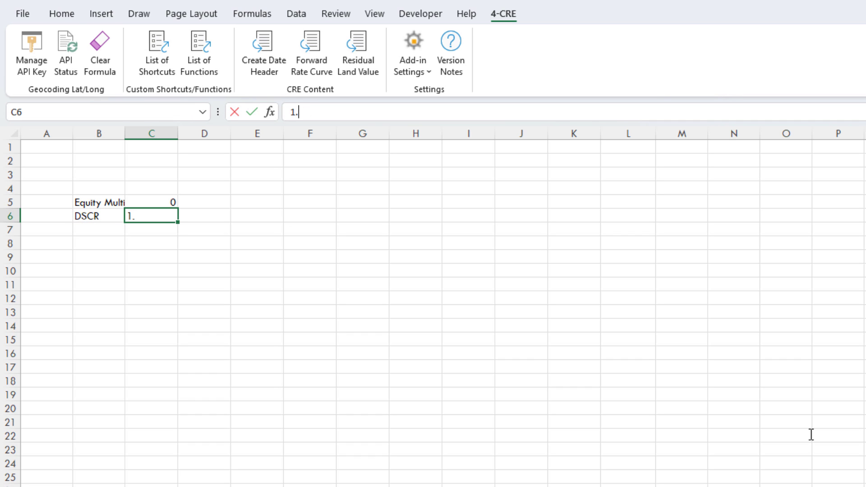
{"action": "type", "text": "5"}
{"action": "key", "text": "Return"}
{"action": "key", "text": "Up"}
{"action": "key", "text": "Up"}
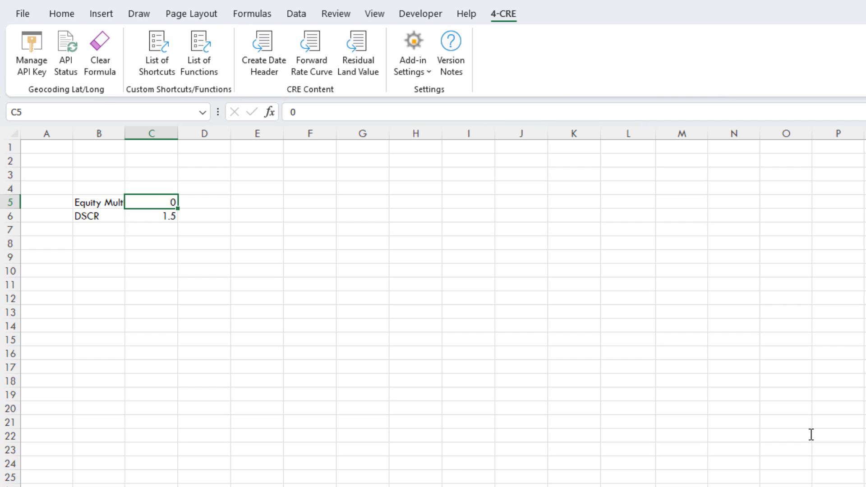
- Format C5 and C6 as multiples showing 0.00x and 1.50x, then return to the changelog
{"action": "key", "text": "alt+Tab"}
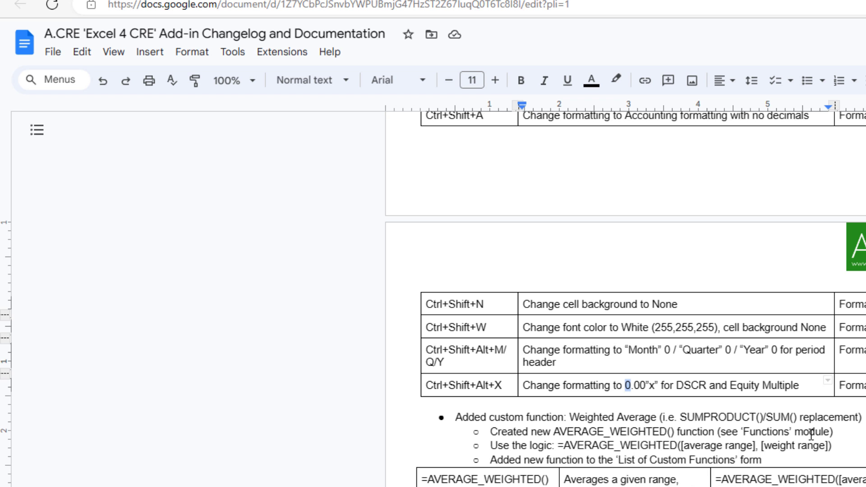
{"action": "key", "text": "alt+Tab"}
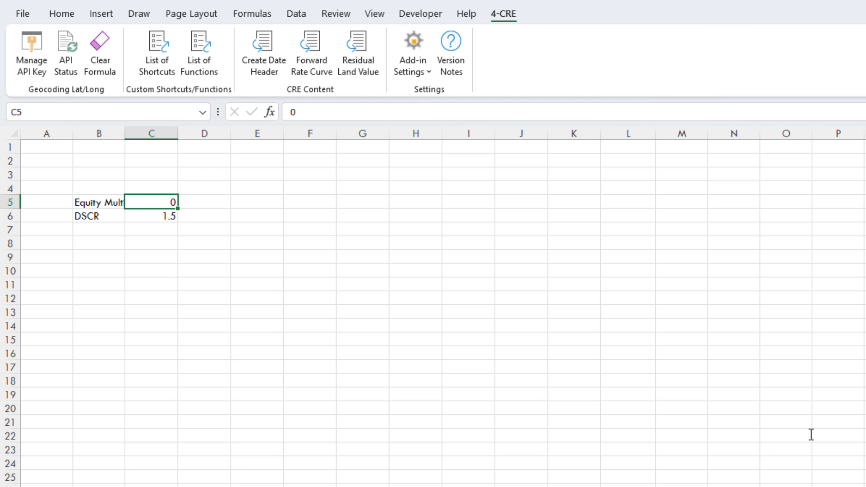
{"action": "key", "text": "ctrl+shift+m"}
{"action": "key", "text": "Down"}
{"action": "key", "text": "ctrl+shift+m"}
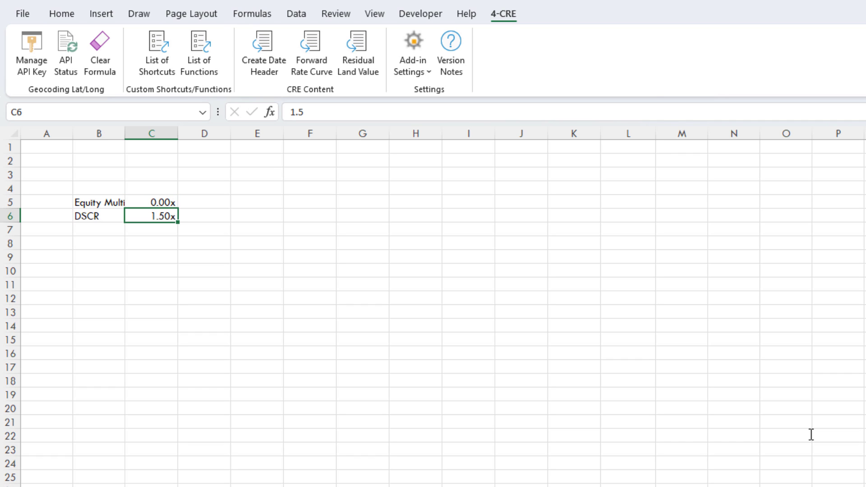
{"action": "key", "text": "Up"}
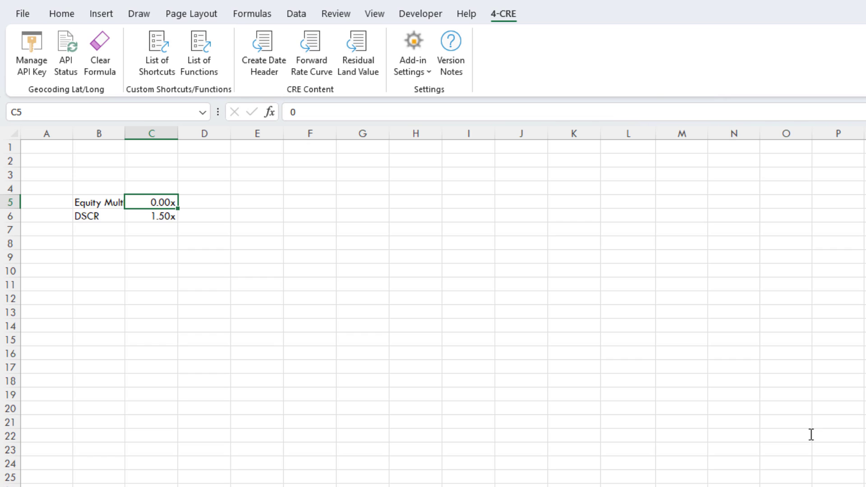
{"action": "key", "text": "alt+Tab"}
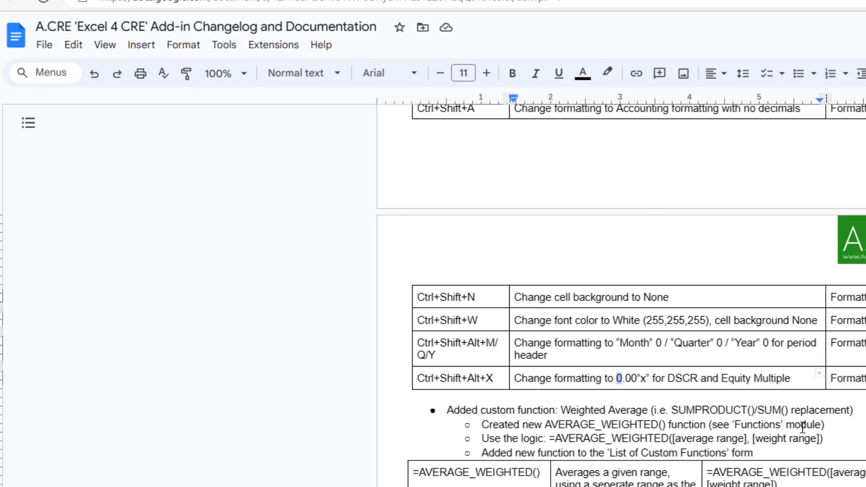
- Review the Industrial Base Rental Income rows and G95's SUMPRODUCT rent growth formula, leaving it unchanged
{"action": "scroll", "coordinate": [450, 121], "scroll_direction": "down", "scroll_amount": 4}
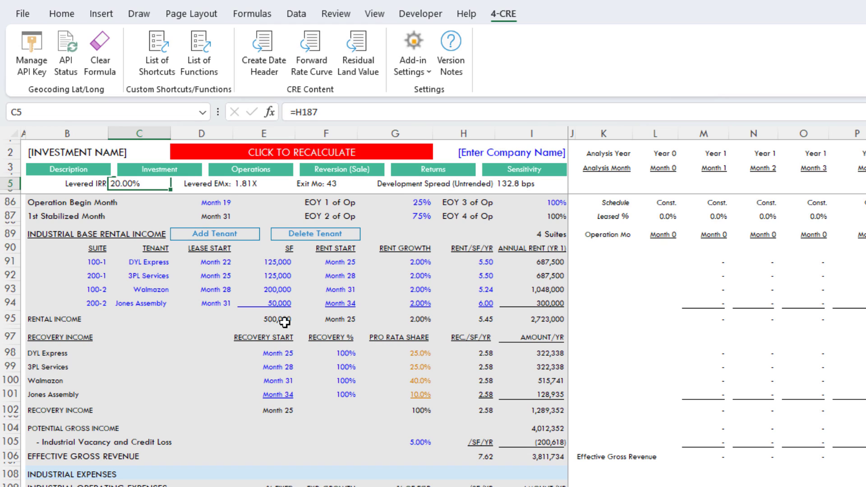
{"action": "left_click", "coordinate": [277, 319]}
{"action": "key", "text": "Right"}
{"action": "key", "text": "Right"}
{"action": "key", "text": "Right"}
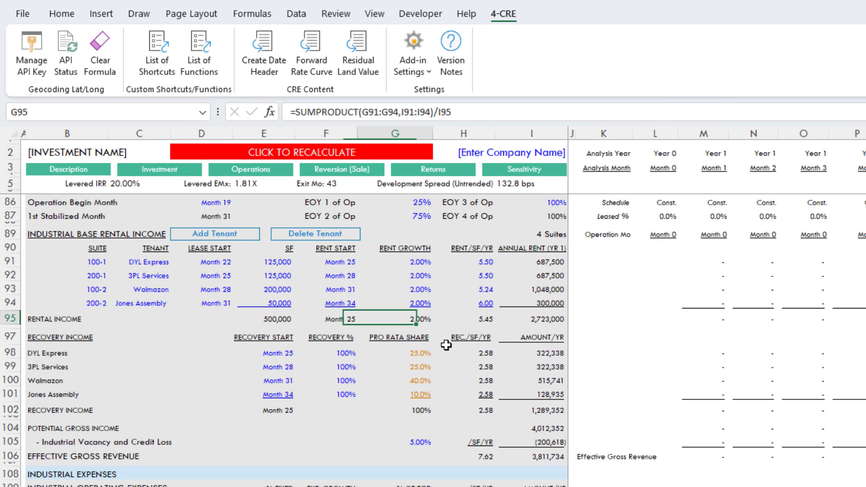
{"action": "key", "text": "Left"}
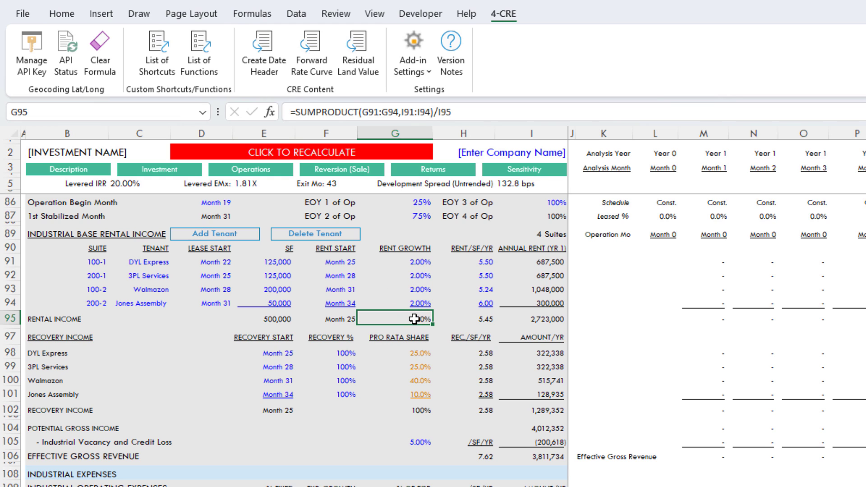
{"action": "left_click_drag", "start_coordinate": [412, 263], "coordinate": [415, 289]}
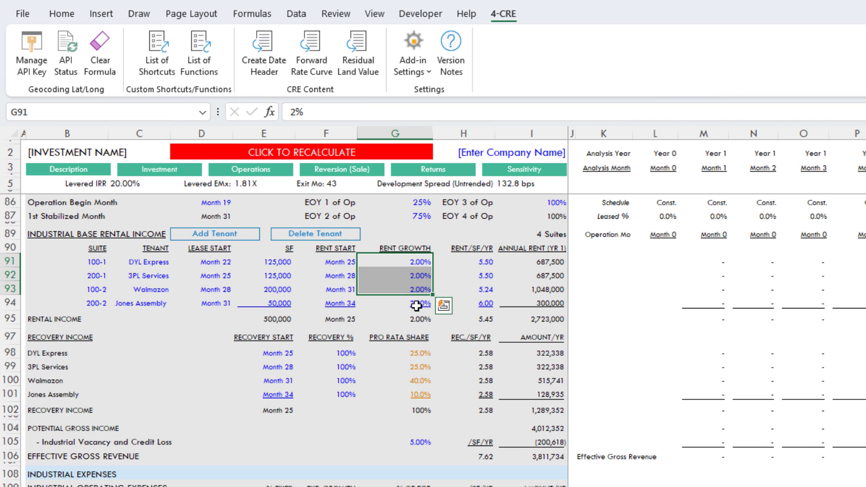
{"action": "left_click", "coordinate": [421, 320]}
{"action": "key", "text": "F2"}
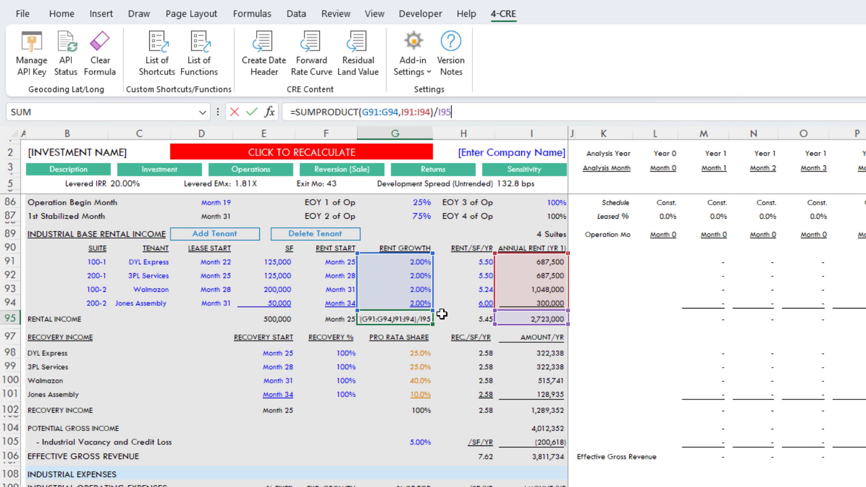
{"action": "key", "text": "Escape"}
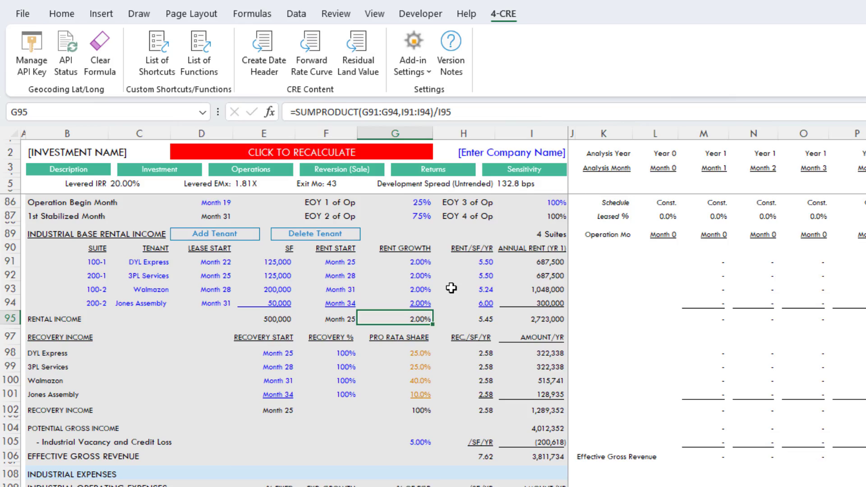
{"action": "key", "text": "alt+Tab"}
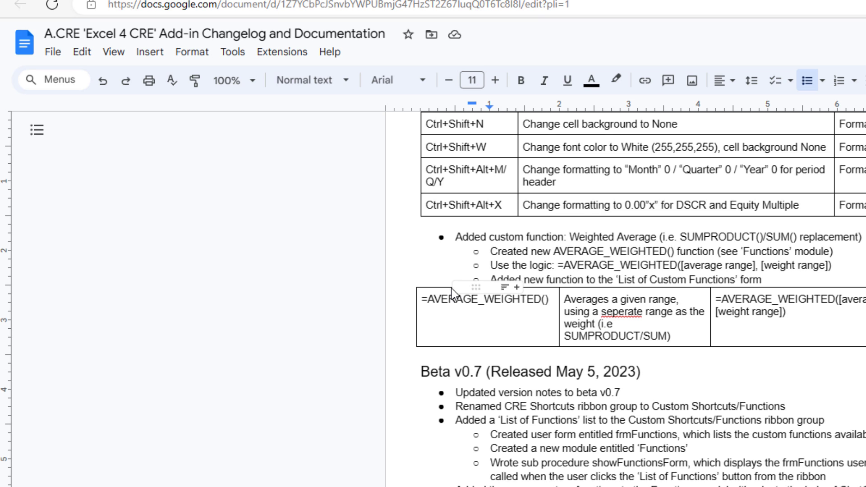
- Replace G95 with =AVERAGE_WEIGHTED(G91:G94,I91:I94), keeping rent growth at 2.00%
{"action": "key", "text": "alt+Tab"}
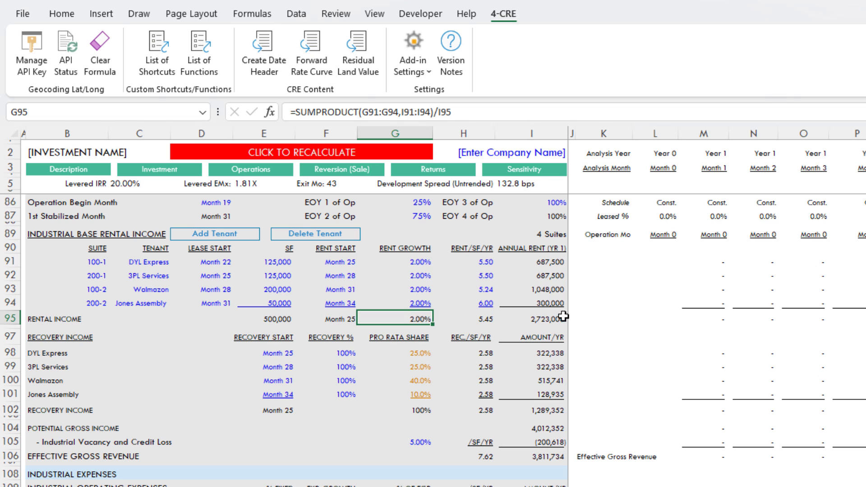
{"action": "key", "text": "F2"}
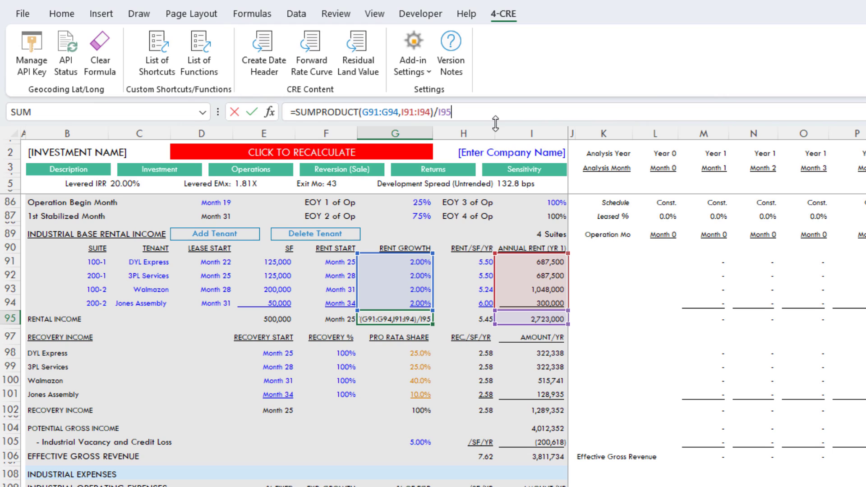
{"action": "key", "text": "Escape"}
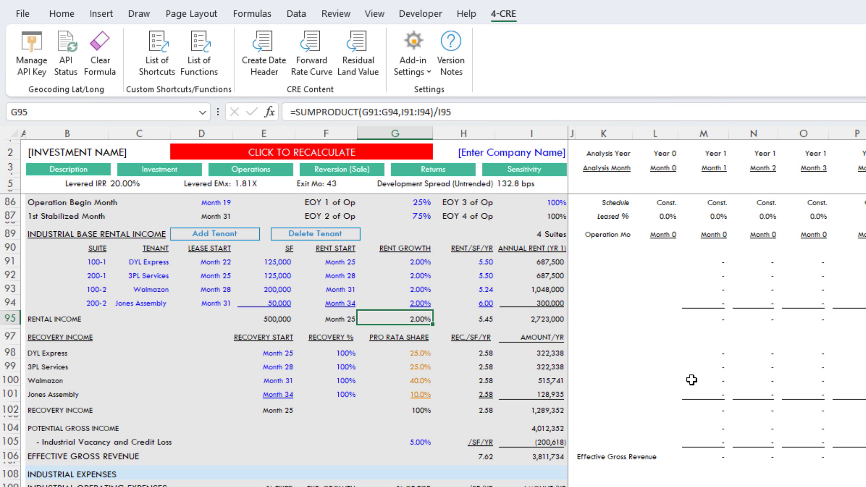
{"action": "type", "text": "=AVERAGE_WEIGHTED("}
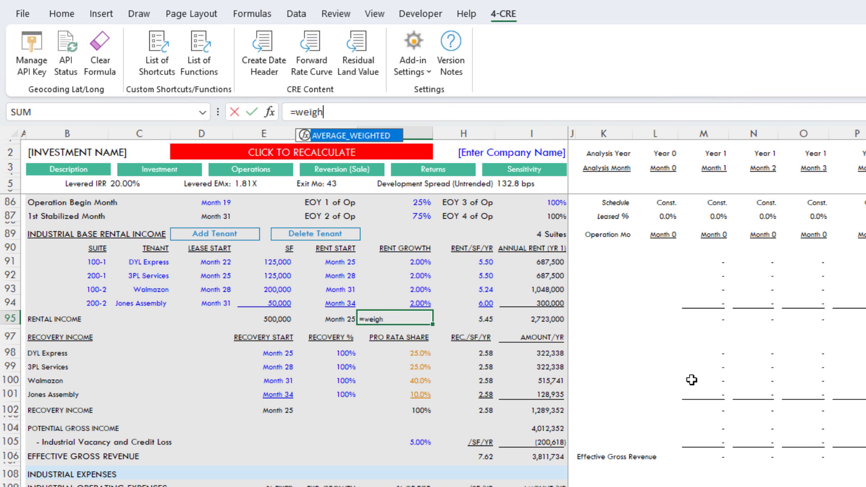
{"action": "key", "text": "Up"}
{"action": "key", "text": "shift+Up"}
{"action": "key", "text": "shift+Up"}
{"action": "key", "text": "shift+Up"}
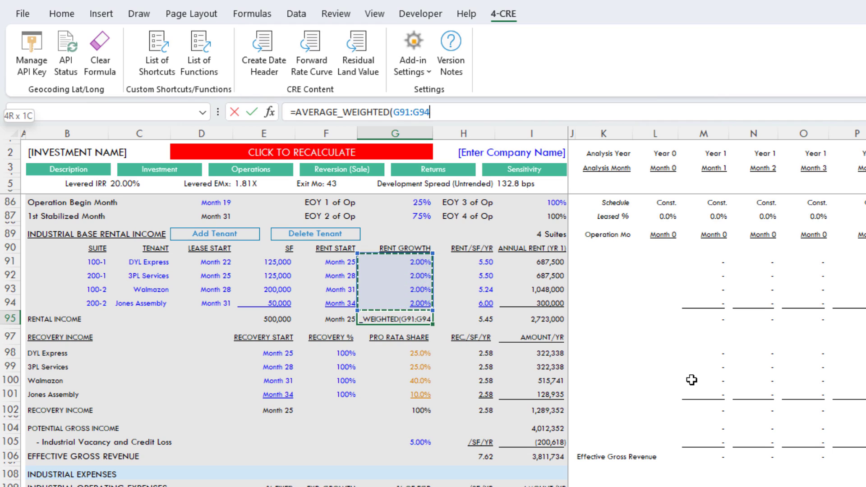
{"action": "type", "text": ","}
{"action": "key", "text": "Right"}
{"action": "key", "text": "Right"}
{"action": "key", "text": "Up"}
{"action": "key", "text": "shift+Up"}
{"action": "key", "text": "shift+Up"}
{"action": "key", "text": "shift+Up"}
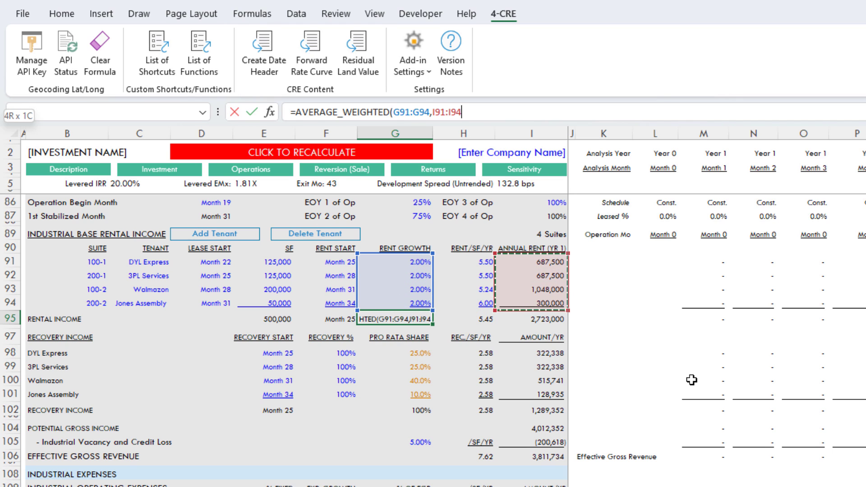
{"action": "type", "text": ")"}
{"action": "key", "text": "ctrl+Return"}
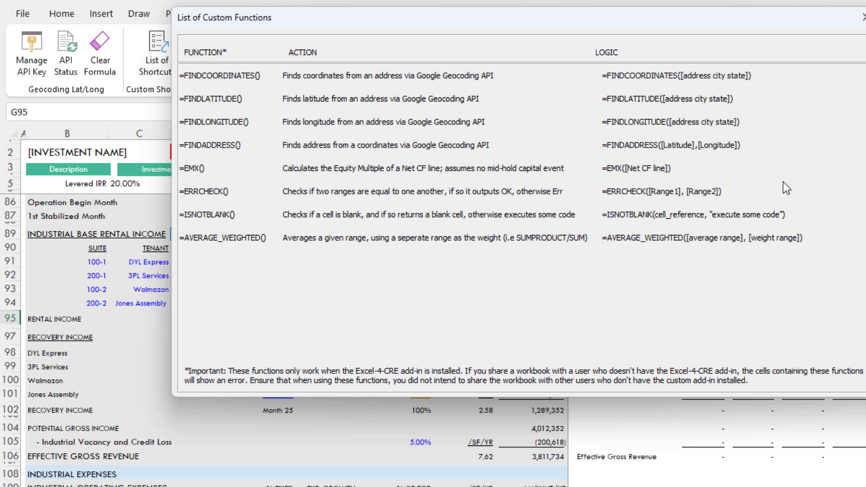
- Close the custom functions list and start an AVERAGE_WEIGHTED formula in D95
{"action": "left_click", "coordinate": [863, 17]}
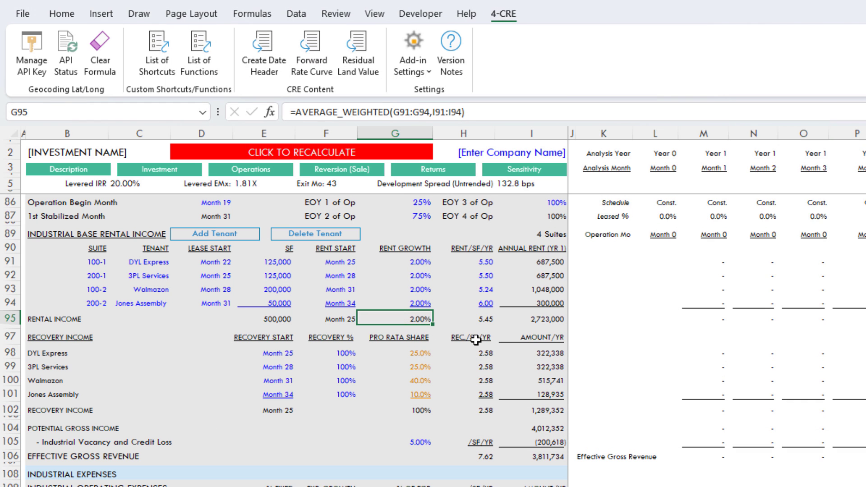
{"action": "key", "text": "Left"}
{"action": "key", "text": "Left"}
{"action": "key", "text": "Left"}
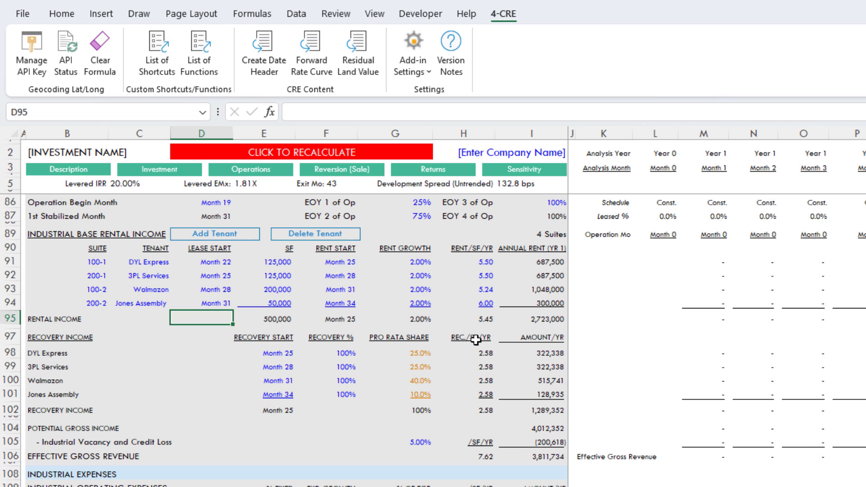
{"action": "key", "text": "Up"}
{"action": "key", "text": "Up"}
{"action": "key", "text": "Up"}
{"action": "key", "text": "Up"}
{"action": "key", "text": "Down"}
{"action": "key", "text": "Down"}
{"action": "key", "text": "Down"}
{"action": "key", "text": "Down"}
{"action": "type", "text": "=wei"}
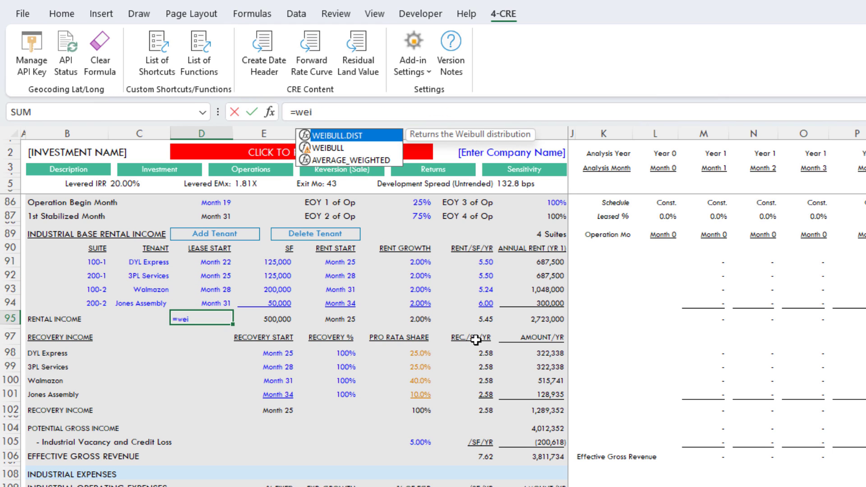
{"action": "key", "text": "Down"}
{"action": "key", "text": "Down"}
{"action": "key", "text": "Tab"}
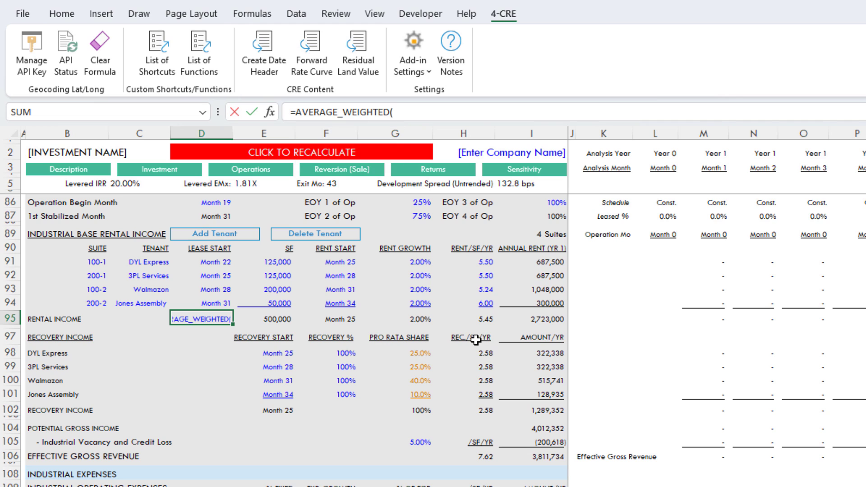
- Complete D95 as =AVERAGE_WEIGHTED(D91:D94,I91:I94) and format it to read Month 26
{"action": "key", "text": "Up"}
{"action": "key", "text": "shift+Up"}
{"action": "key", "text": "shift+Up"}
{"action": "key", "text": "shift+Up"}
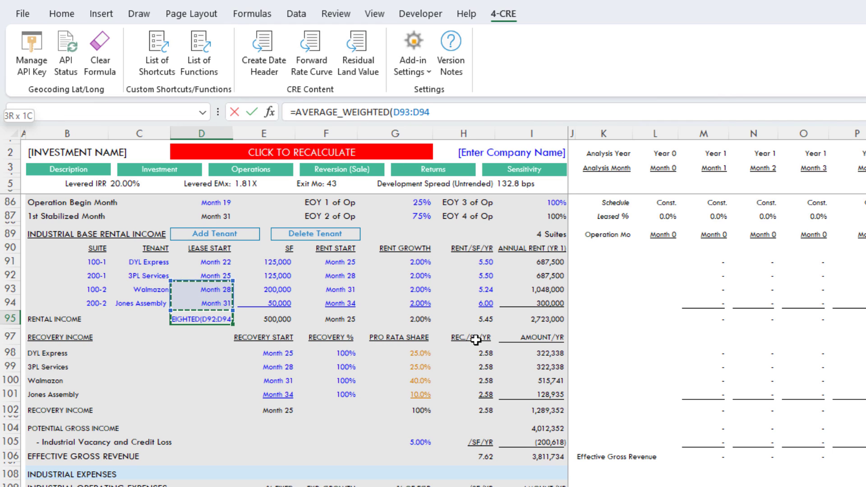
{"action": "type", "text": ","}
{"action": "key", "text": "Up"}
{"action": "key", "text": "Right"}
{"action": "key", "text": "Right"}
{"action": "key", "text": "Right"}
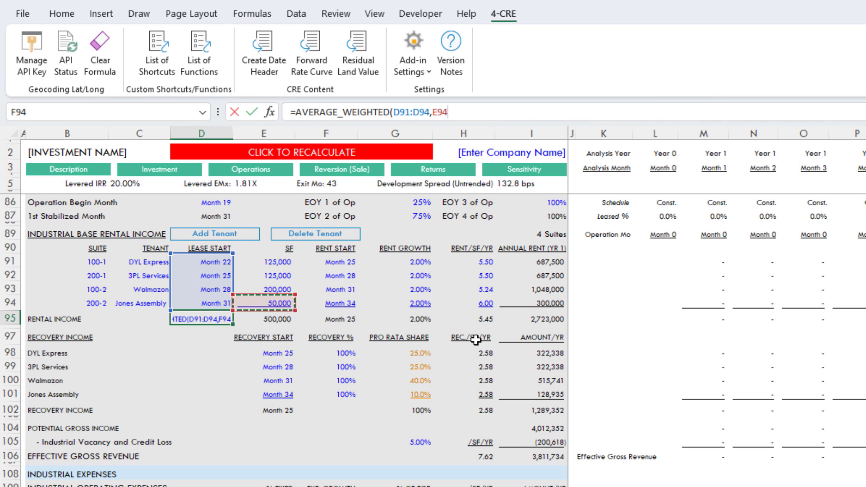
{"action": "key", "text": "Right"}
{"action": "key", "text": "Right"}
{"action": "key", "text": "shift+Up"}
{"action": "key", "text": "shift+Up"}
{"action": "key", "text": "shift+Up"}
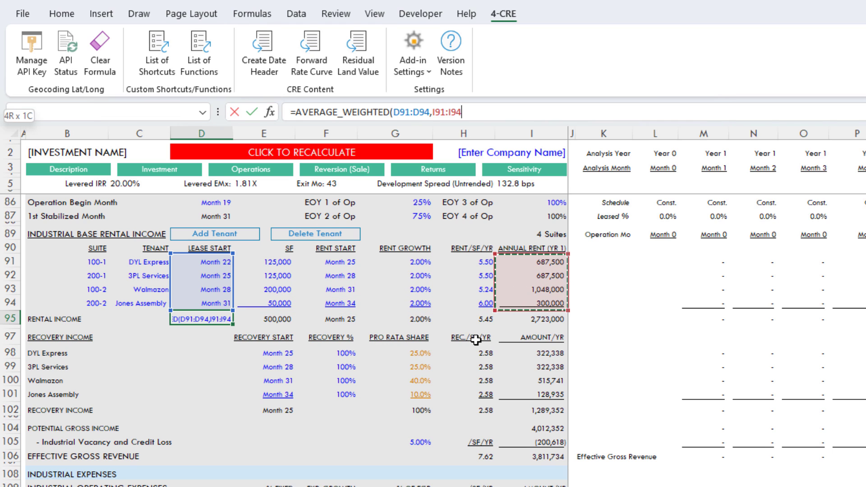
{"action": "type", "text": ")"}
{"action": "key", "text": "ctrl+Return"}
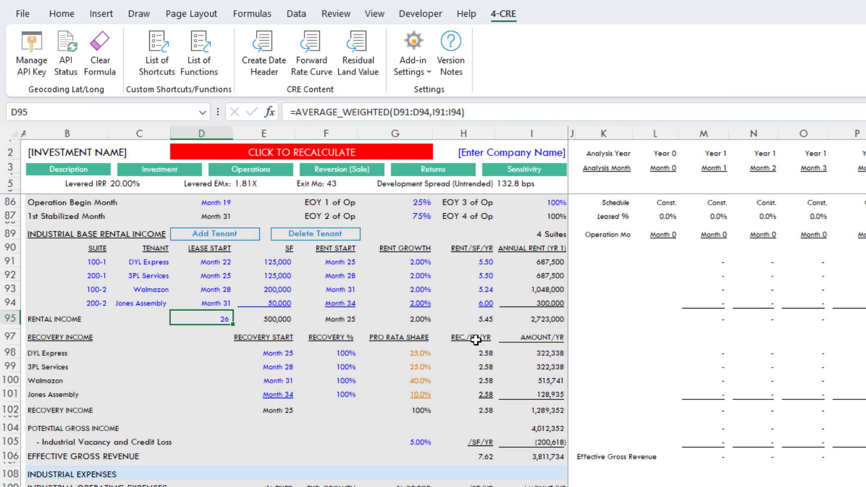
{"action": "key", "text": "ctrl+shift+m"}
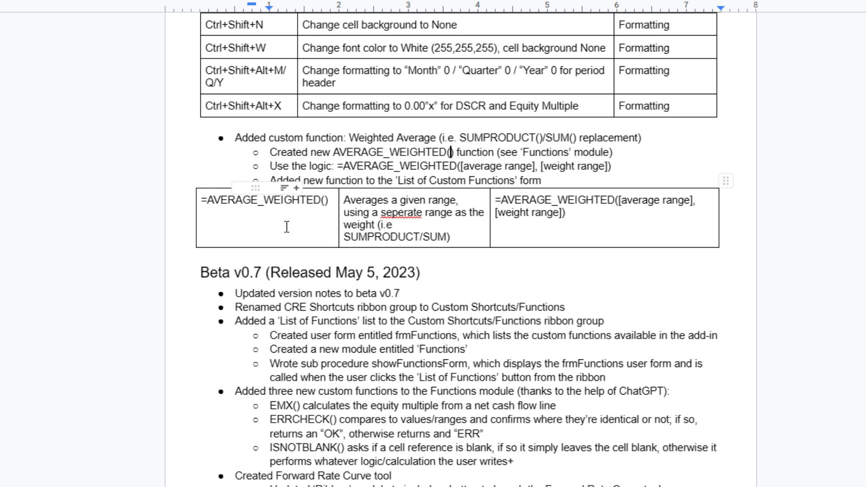
- Review the Beta v0.7 notes on EMX(), ISNOTBLANK() and the Forward Rate Curve tool
{"action": "left_click", "coordinate": [425, 272]}
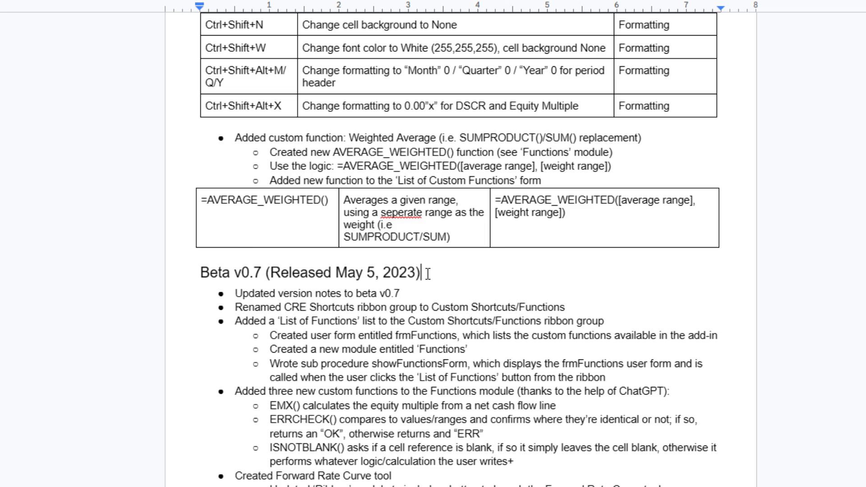
{"action": "scroll", "coordinate": [430, 275], "scroll_direction": "down", "scroll_amount": 4}
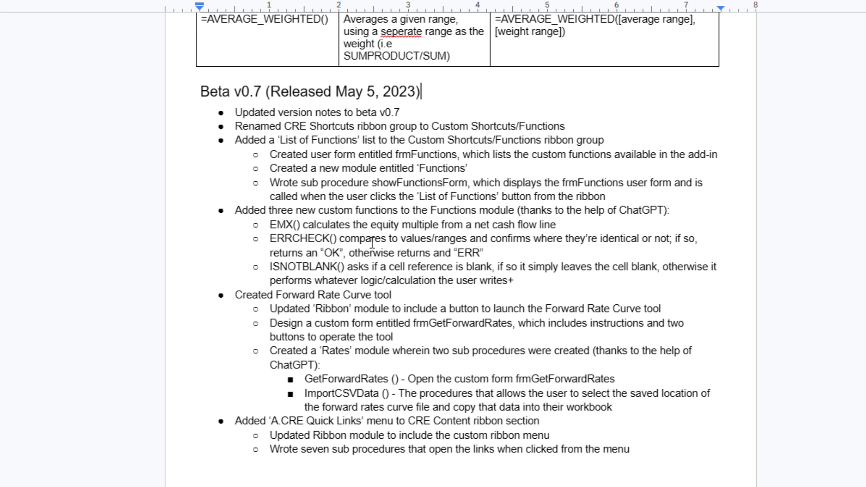
{"action": "left_click", "coordinate": [289, 225]}
{"action": "left_click", "coordinate": [303, 266]}
{"action": "left_click_drag", "start_coordinate": [407, 296], "coordinate": [240, 294]}
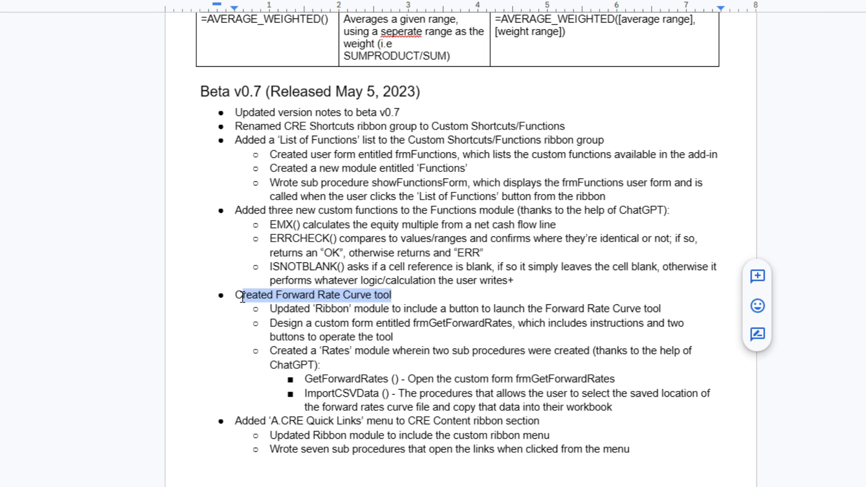
{"action": "left_click", "coordinate": [297, 312]}
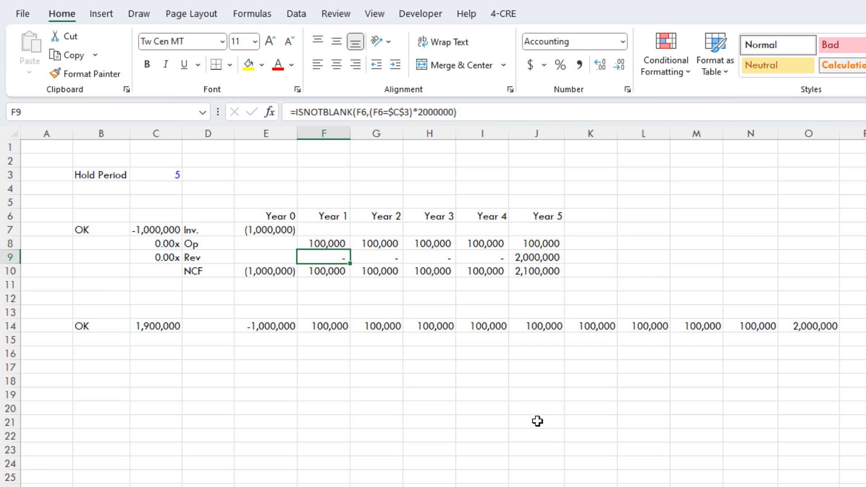
- Show the 4-CRE ribbon tab's tools in the hold-period cash flow test workbook
{"action": "left_click", "coordinate": [509, 15]}
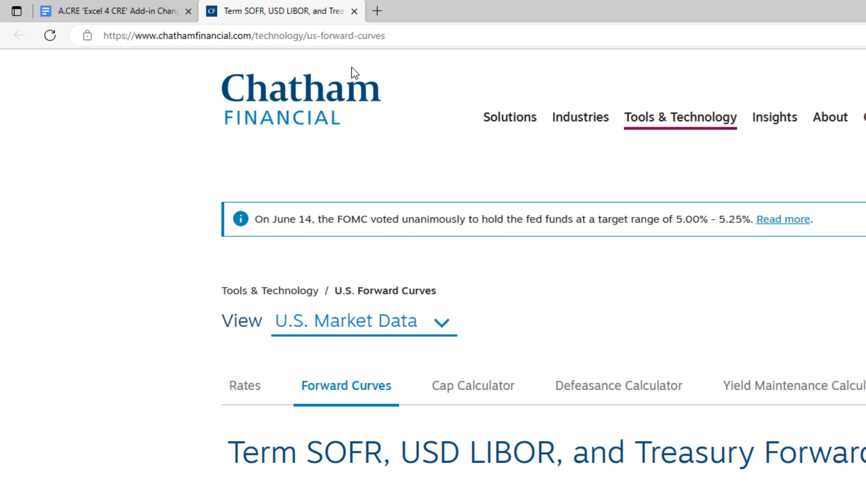
- Scroll Chatham Financial's US forward curves page to its SOFR and LIBOR forward curve chart
{"action": "scroll", "coordinate": [616, 406], "scroll_direction": "up", "scroll_amount": 5}
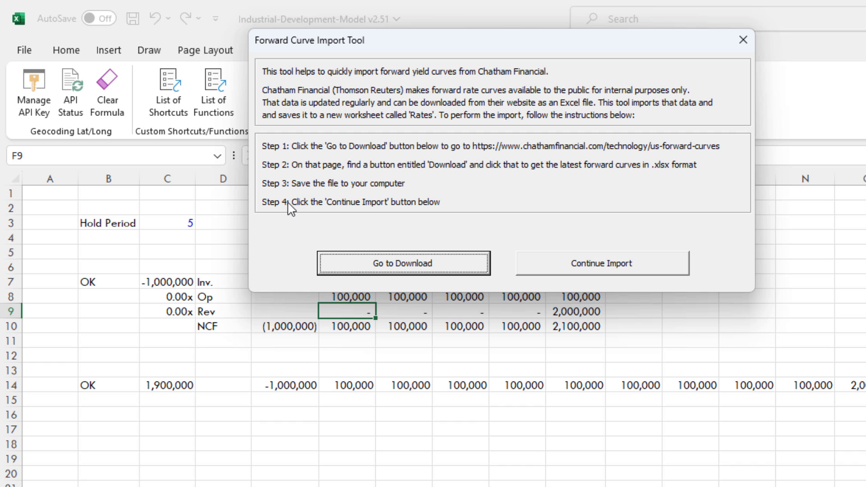
- Import Chatham_USForwardCurves_16Jun2023 from the Downloads folder into a new Chatham worksheet
{"action": "left_click", "coordinate": [618, 267]}
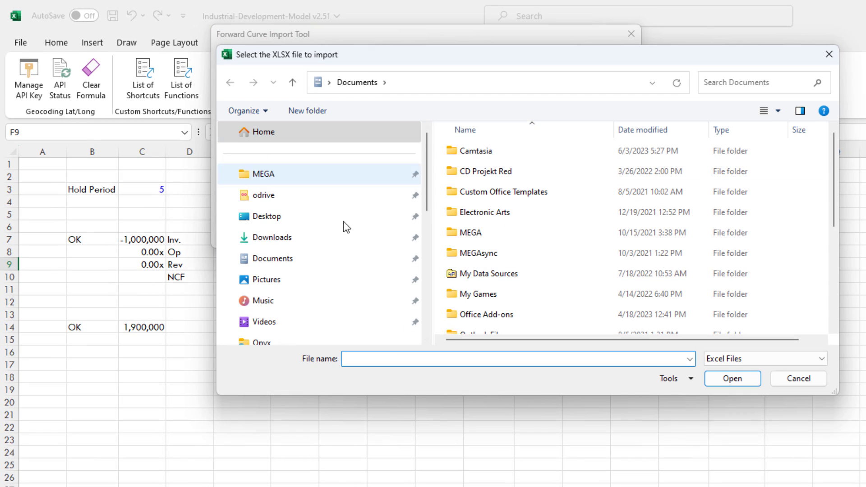
{"action": "left_click_drag", "start_coordinate": [426, 58], "coordinate": [411, 246]}
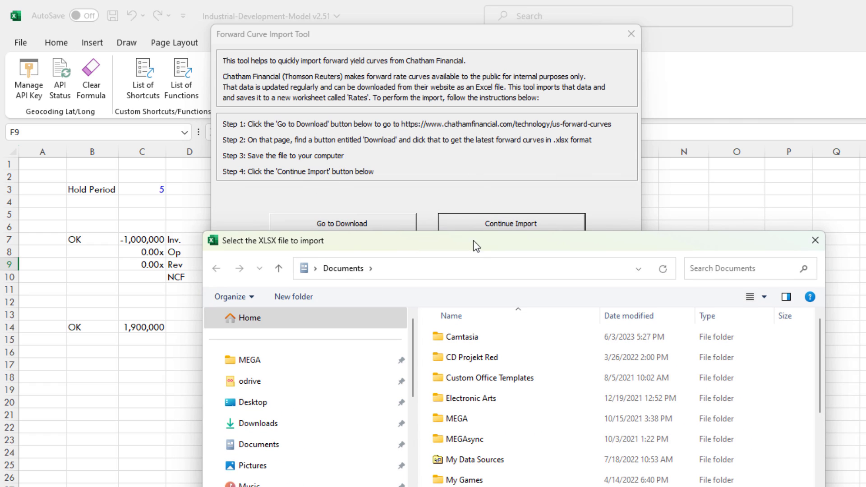
{"action": "left_click_drag", "start_coordinate": [473, 240], "coordinate": [465, 159]}
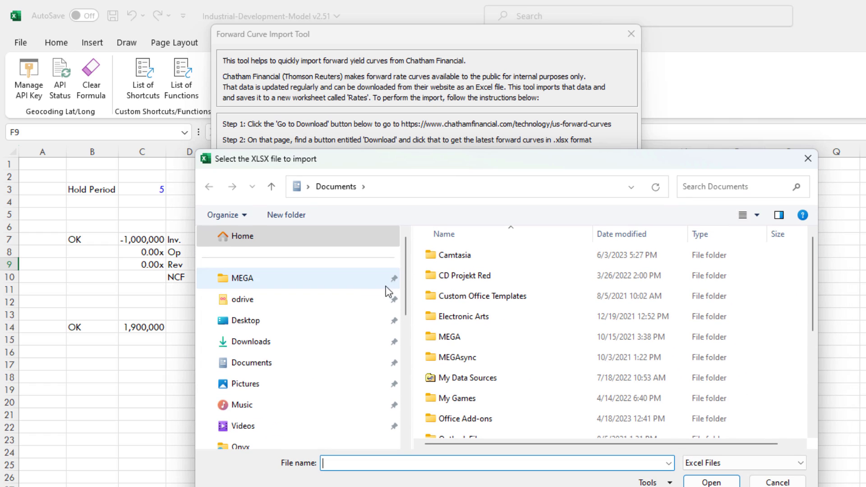
{"action": "left_click", "coordinate": [263, 348]}
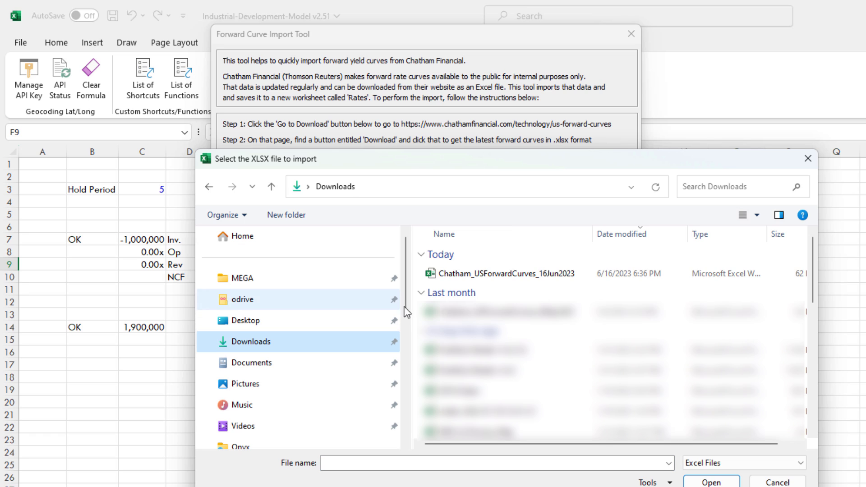
{"action": "double_click", "coordinate": [516, 274]}
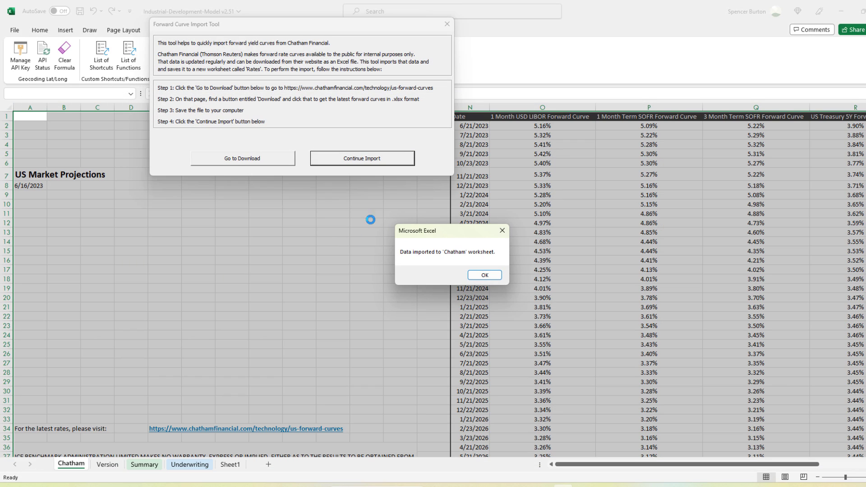
- Dismiss the import message and copy the 1 Month Term SOFR column from P2 to the last date
{"action": "left_click", "coordinate": [485, 275]}
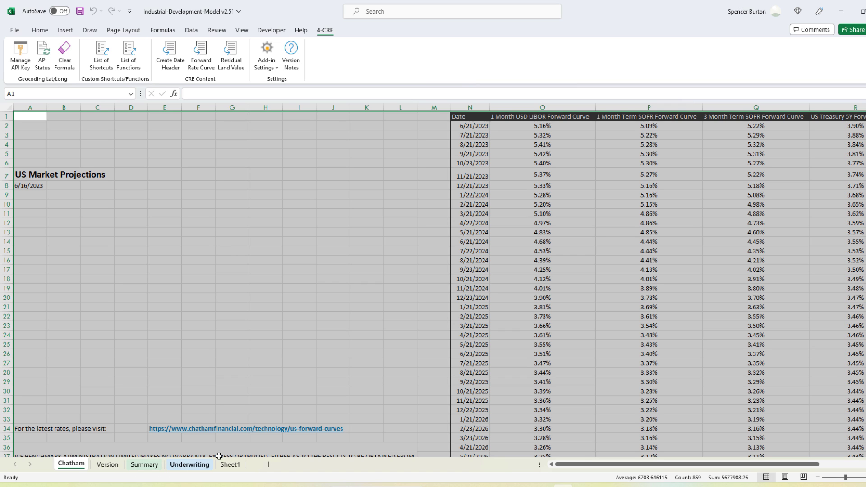
{"action": "left_click", "coordinate": [542, 261]}
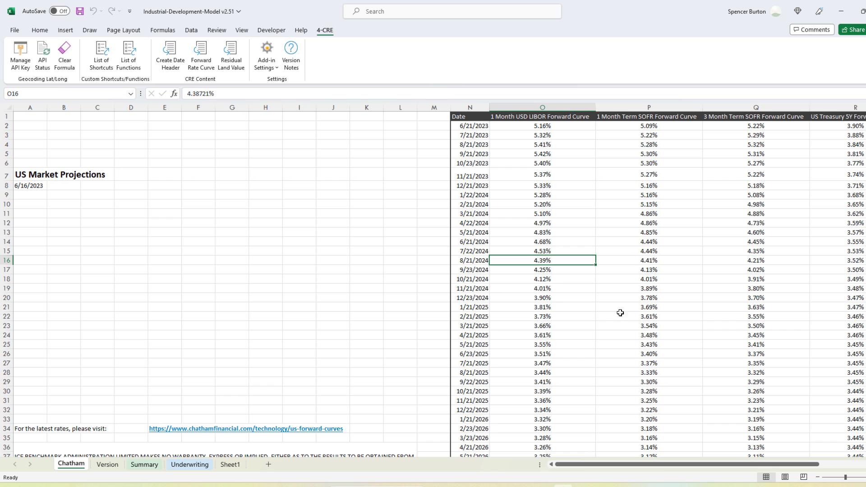
{"action": "left_click", "coordinate": [666, 129]}
{"action": "key", "text": "ctrl+shift+Down"}
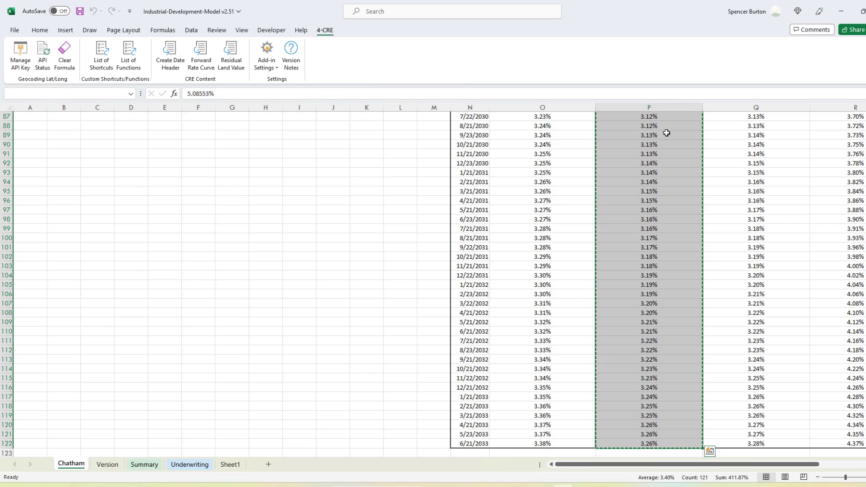
{"action": "key", "text": "ctrl+c"}
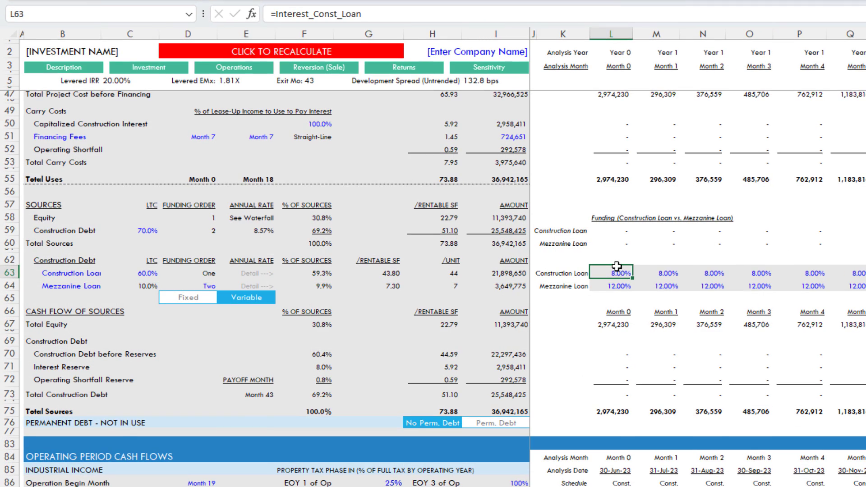
- Paste the SOFR rates as transposed values across row 62, starting at L62
{"action": "left_click", "coordinate": [615, 260]}
{"action": "key", "text": "alt+h"}
{"action": "key", "text": "v"}
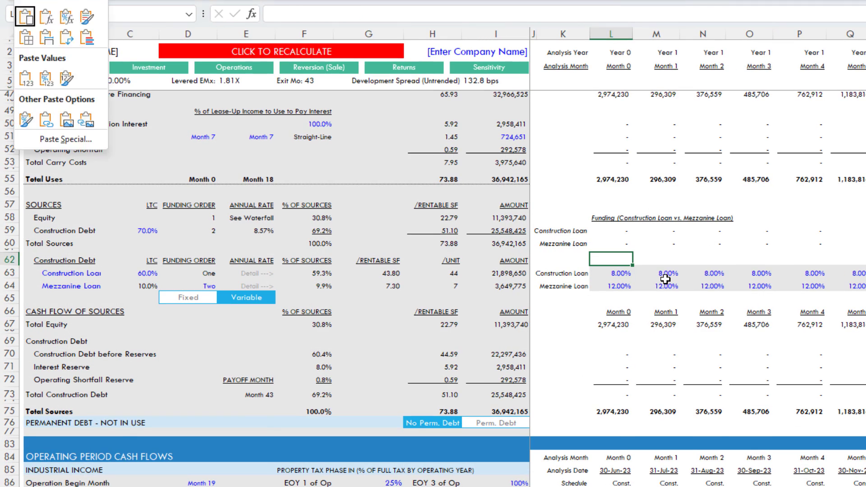
{"action": "key", "text": "s"}
{"action": "key", "text": "Down"}
{"action": "key", "text": "Down"}
{"action": "key", "text": "Tab"}
{"action": "key", "text": "Tab"}
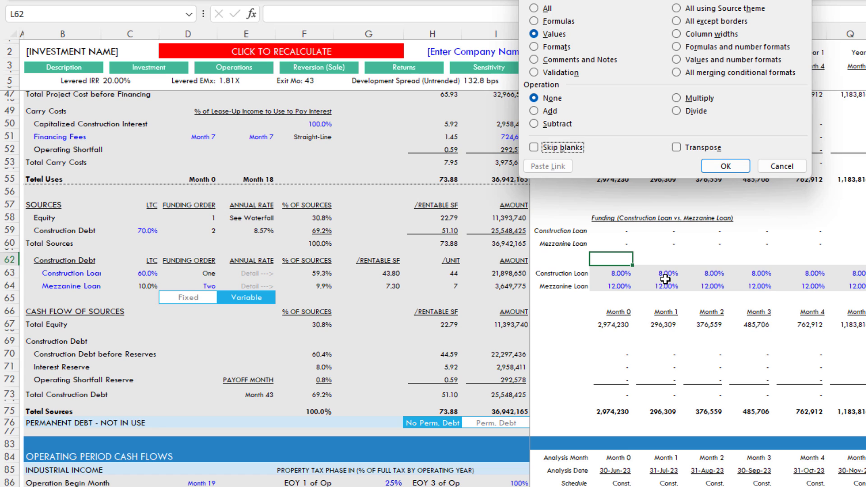
{"action": "key", "text": "Tab"}
{"action": "key", "text": "space"}
{"action": "key", "text": "Tab"}
{"action": "key", "text": "Return"}
{"action": "key", "text": "Down"}
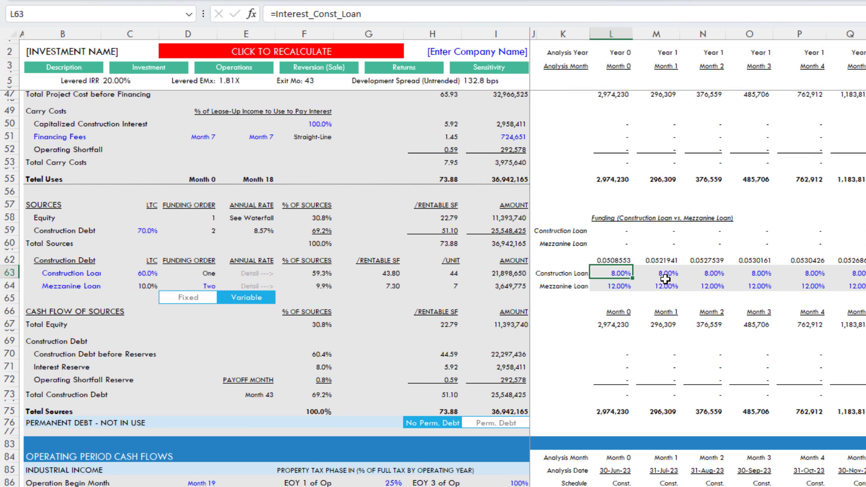
- Set L63 to =L62+0.04 (9.09%) and fill it across every month to column EN
{"action": "type", "text": "="}
{"action": "key", "text": "Up"}
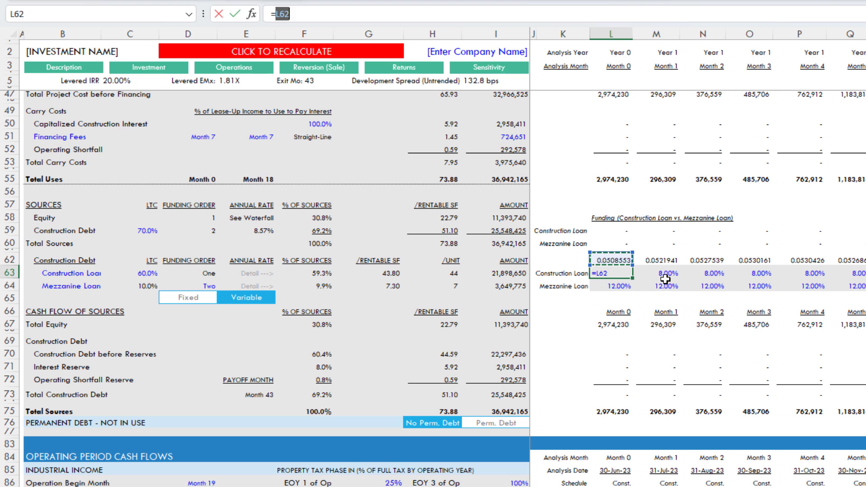
{"action": "type", "text": "+"}
{"action": "type", "text": "0.04"}
{"action": "key", "text": "Return"}
{"action": "key", "text": "Up"}
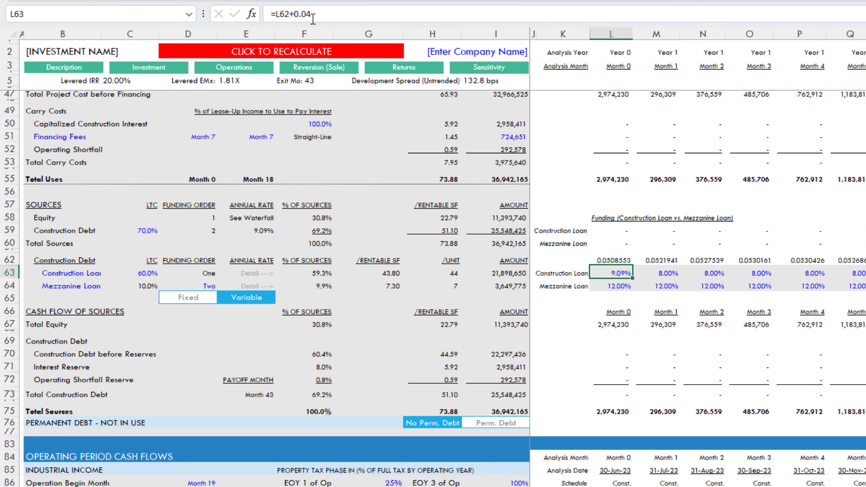
{"action": "key", "text": "ctrl+shift+Right"}
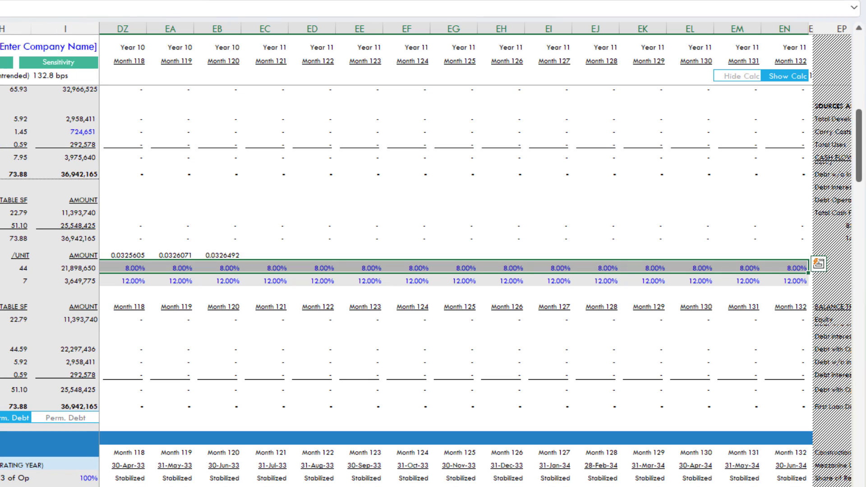
{"action": "key", "text": "ctrl+v"}
{"action": "key", "text": "Left"}
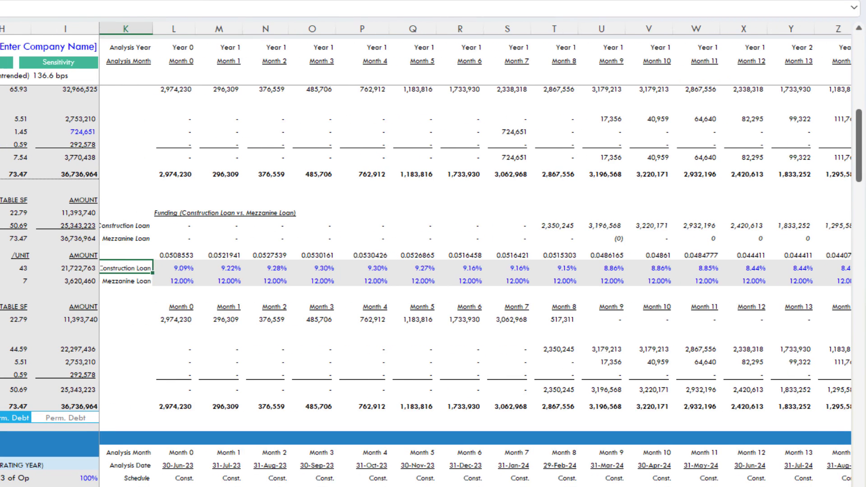
{"action": "key", "text": "Right"}
{"action": "key", "text": "Right"}
{"action": "key", "text": "Right"}
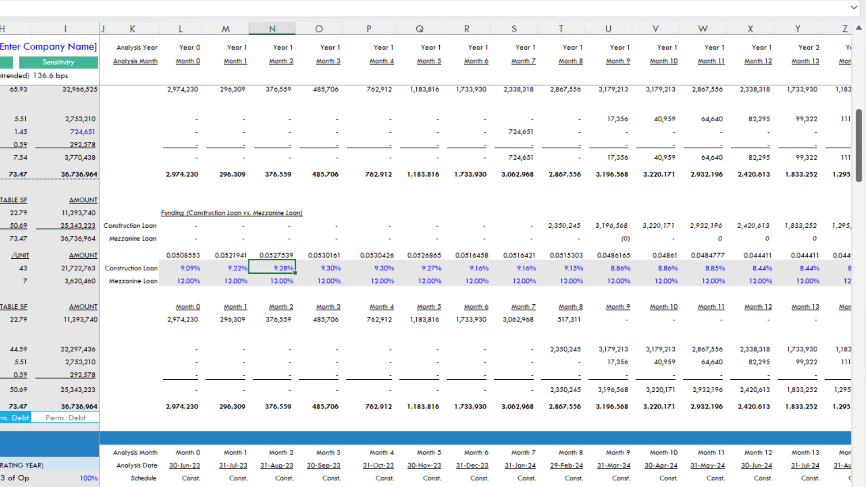
{"action": "key", "text": "Left"}
{"action": "key", "text": "Left"}
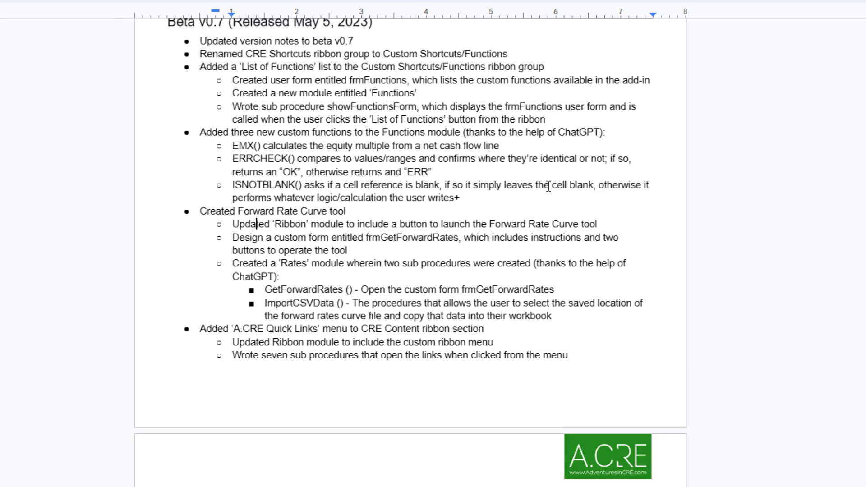
{"action": "scroll", "coordinate": [549, 186], "scroll_direction": "down", "scroll_amount": 6}
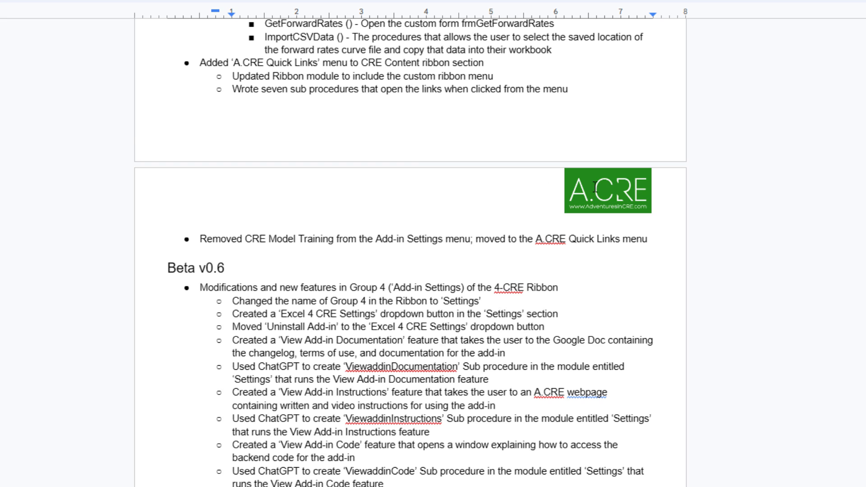
{"action": "scroll", "coordinate": [609, 190], "scroll_direction": "down", "scroll_amount": 2}
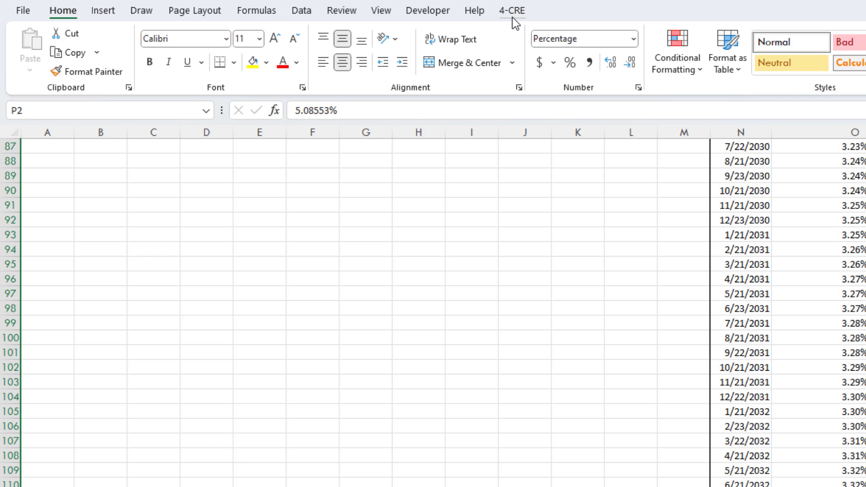
- On the 4-CRE tab, view and close List of Functions and List of Shortcuts, then expand Add-in Settings
{"action": "left_click", "coordinate": [513, 11]}
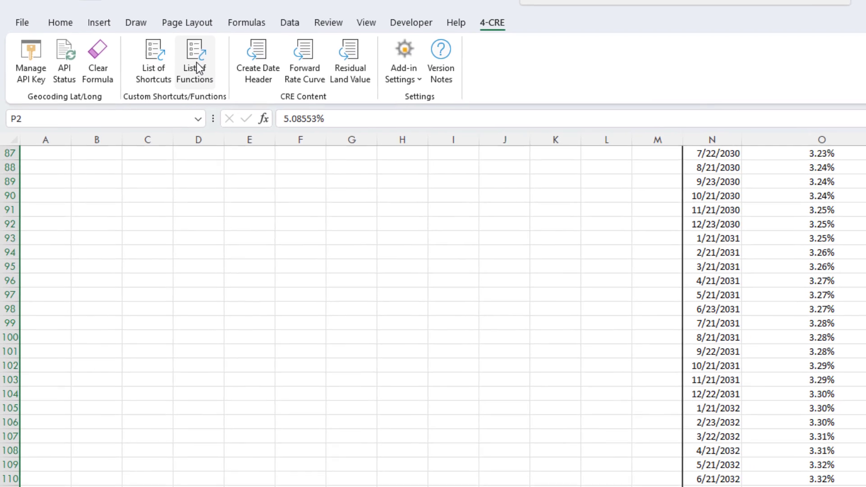
{"action": "left_click", "coordinate": [198, 70]}
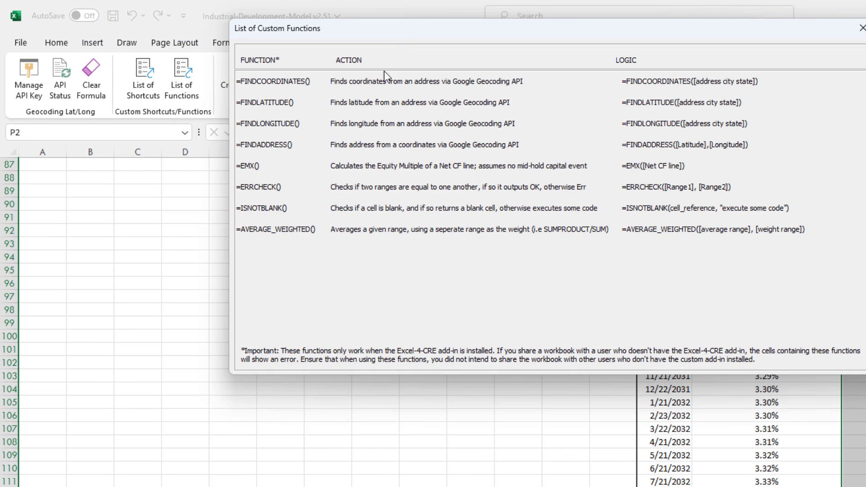
{"action": "left_click", "coordinate": [861, 28]}
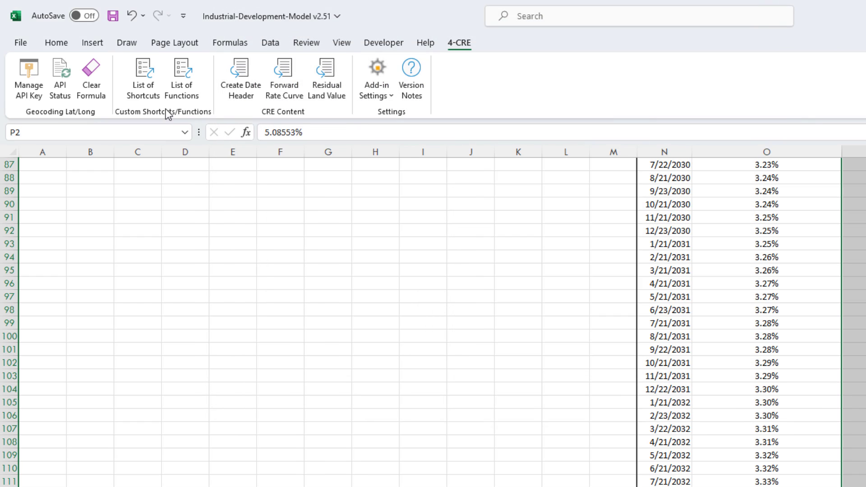
{"action": "left_click", "coordinate": [137, 85]}
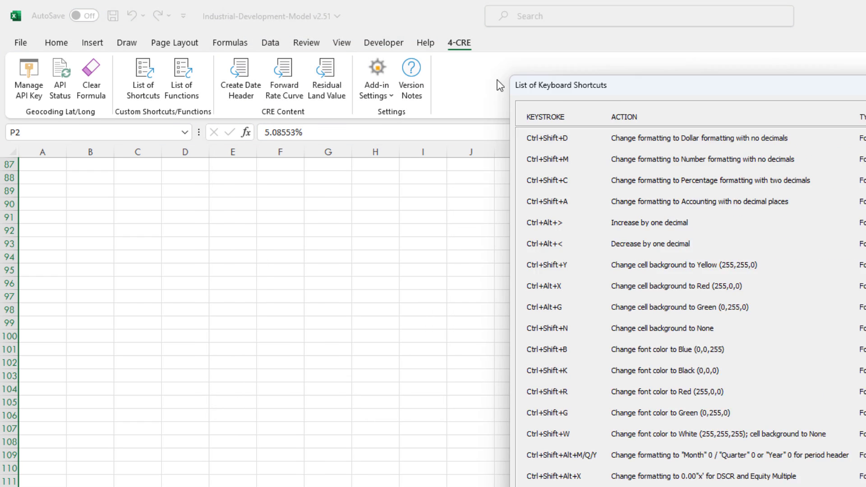
{"action": "left_click_drag", "start_coordinate": [499, 86], "coordinate": [276, 26]}
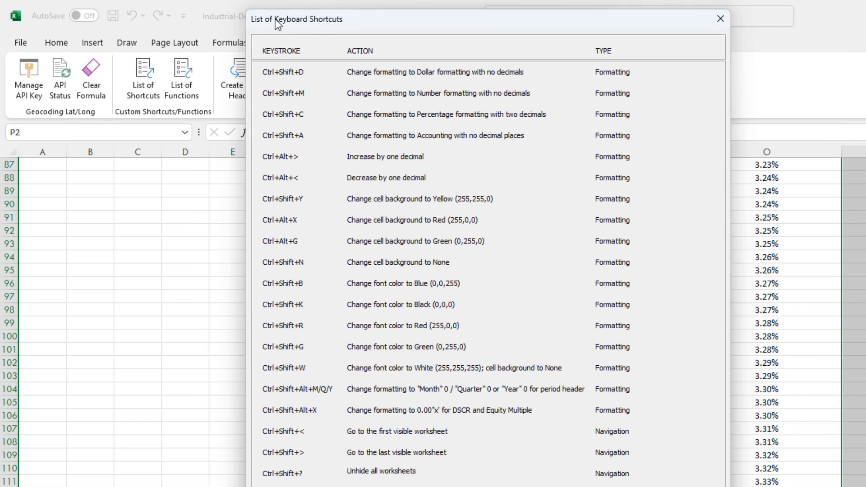
{"action": "left_click", "coordinate": [720, 18]}
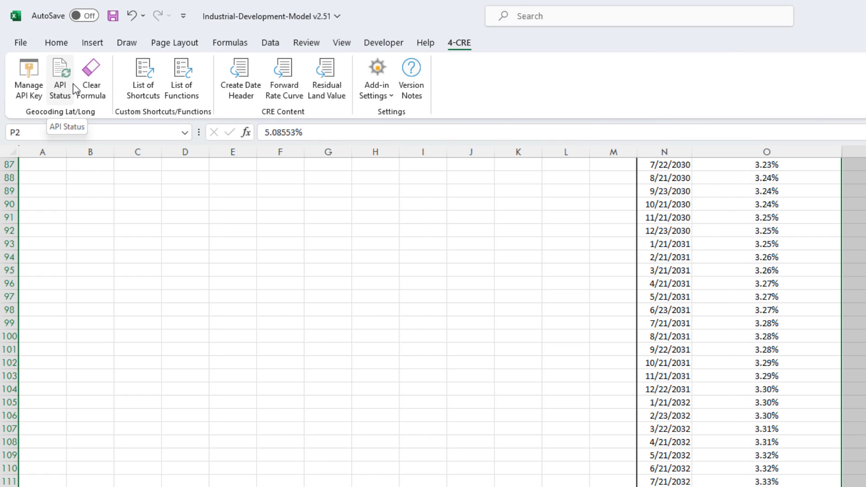
{"action": "left_click", "coordinate": [384, 99]}
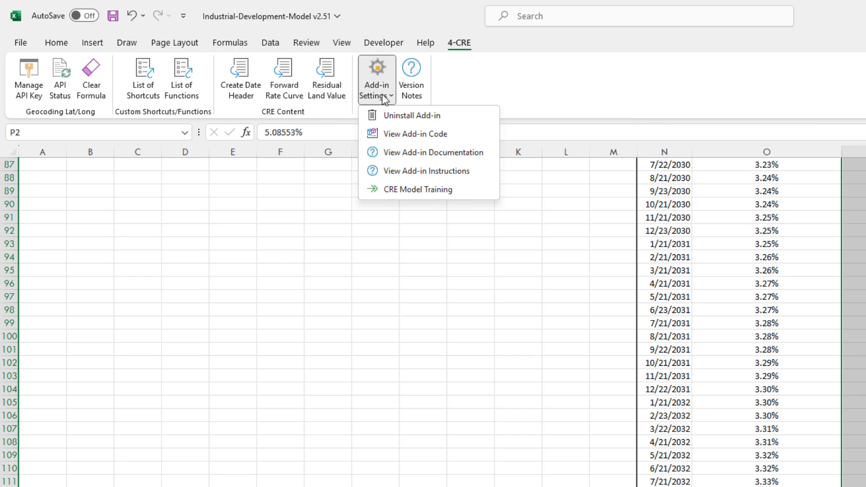
- Read the View Add-in Code instructions and launch the VBA editor from the Developer tab
{"action": "left_click", "coordinate": [418, 137]}
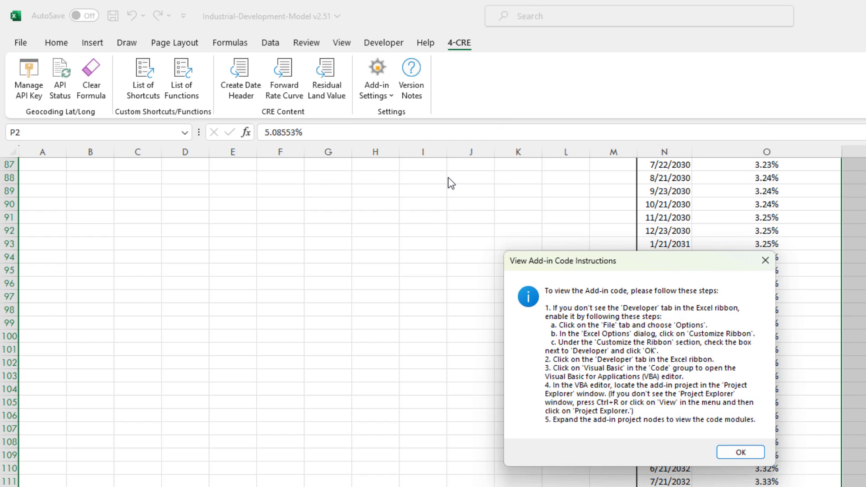
{"action": "left_click", "coordinate": [741, 452]}
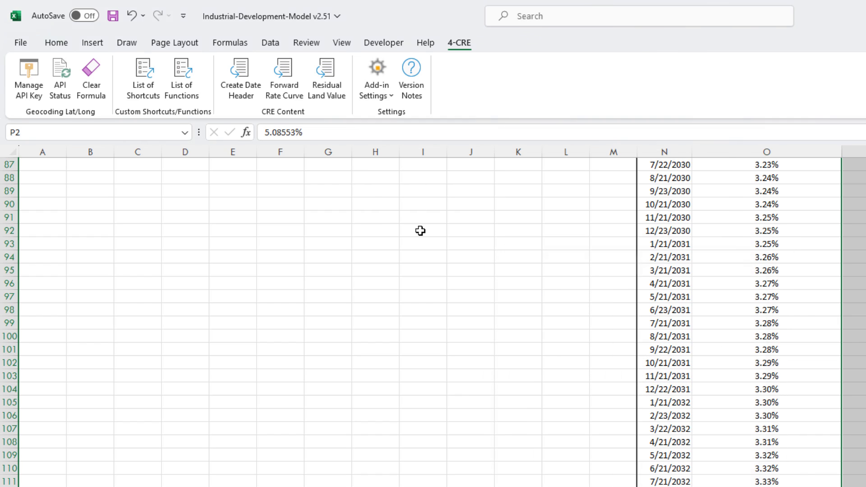
{"action": "left_click", "coordinate": [384, 45]}
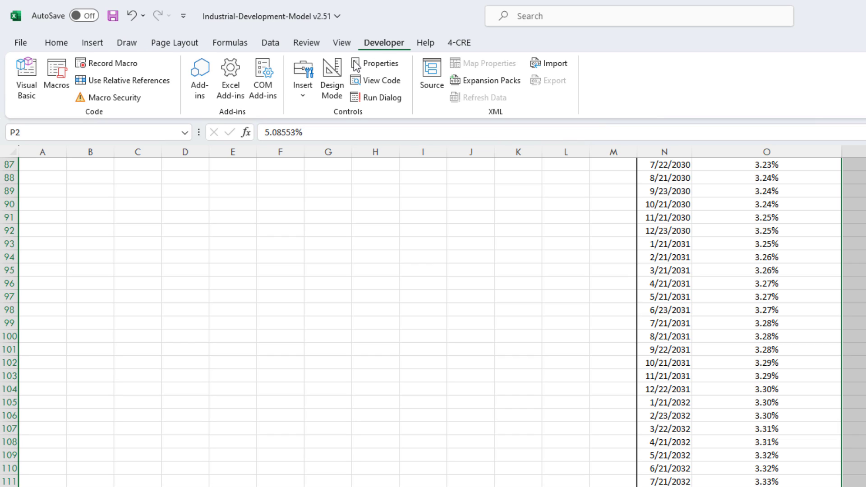
{"action": "left_click", "coordinate": [27, 82]}
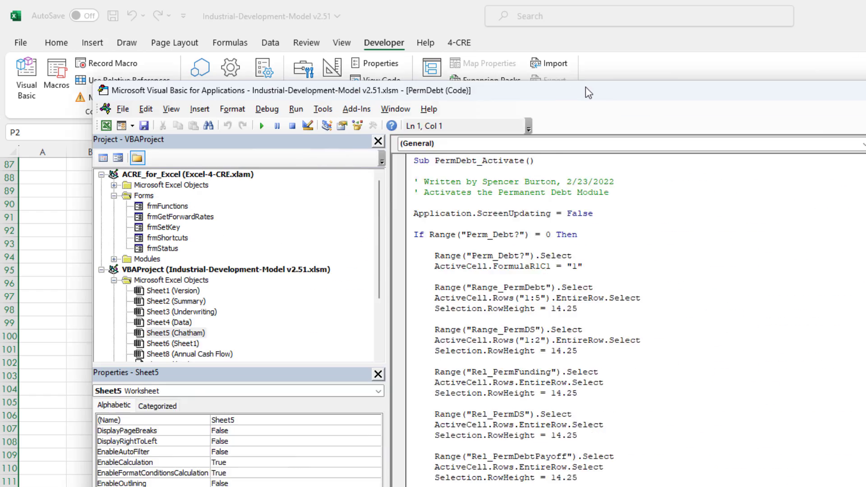
{"action": "left_click_drag", "start_coordinate": [586, 86], "coordinate": [551, 26]}
- Browse frmFunctions and the CREContent, Functions, Geocoding and Rates modules, then return to Excel
{"action": "double_click", "coordinate": [113, 146]}
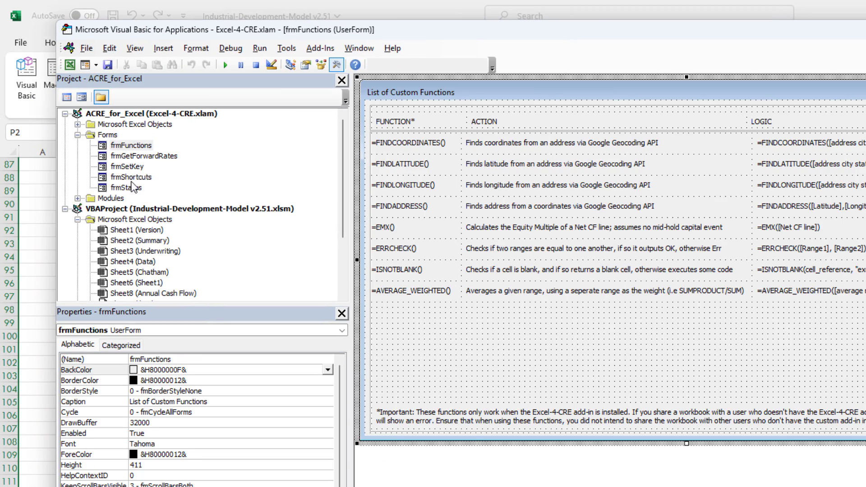
{"action": "left_click", "coordinate": [78, 198]}
{"action": "double_click", "coordinate": [130, 209]}
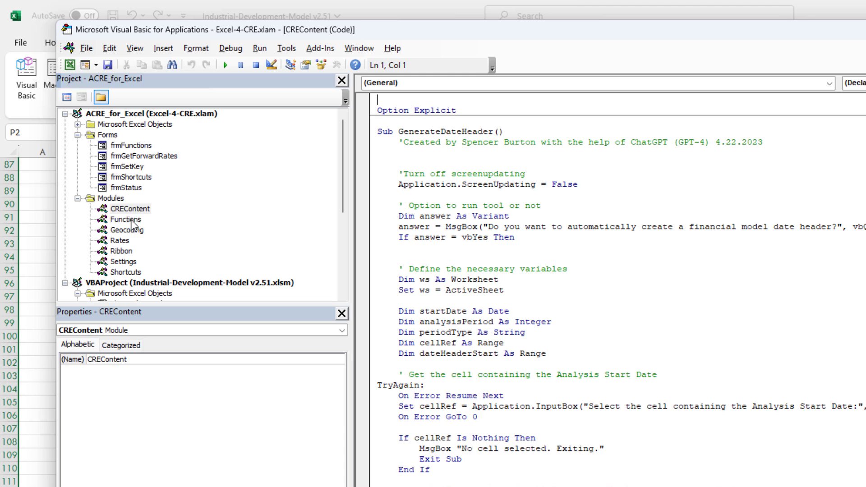
{"action": "double_click", "coordinate": [126, 220]}
{"action": "double_click", "coordinate": [127, 230]}
{"action": "double_click", "coordinate": [121, 240]}
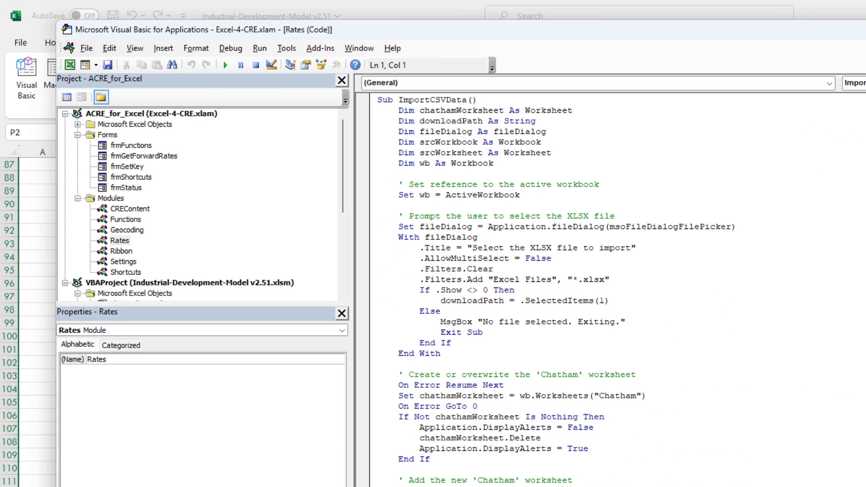
{"action": "key", "text": "alt+F11"}
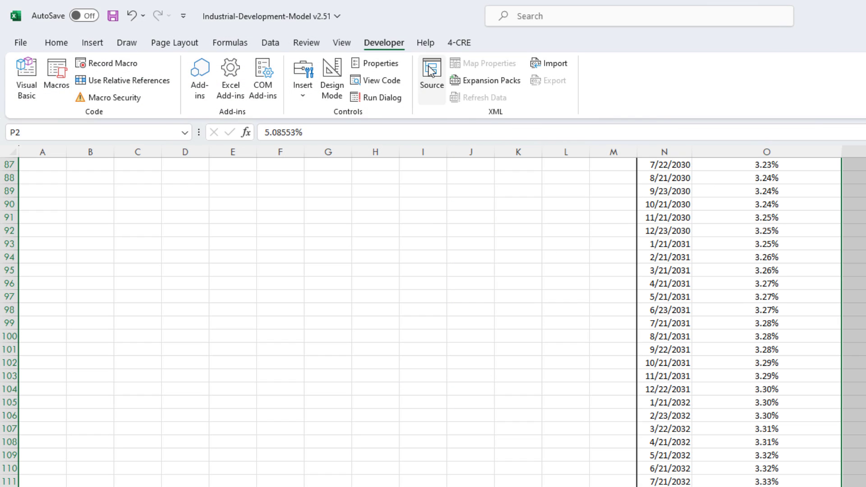
{"action": "scroll", "coordinate": [381, 83], "scroll_direction": "down", "scroll_amount": 2}
- Show the 4-CRE Version Notes box stating beta version 0.8.1, moved to the screen's centre
{"action": "left_click", "coordinate": [374, 92]}
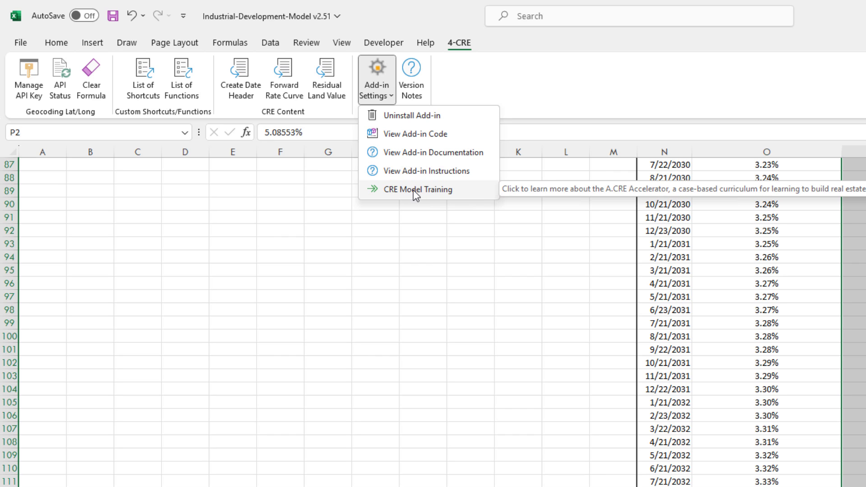
{"action": "left_click", "coordinate": [459, 86]}
{"action": "left_click", "coordinate": [411, 90]}
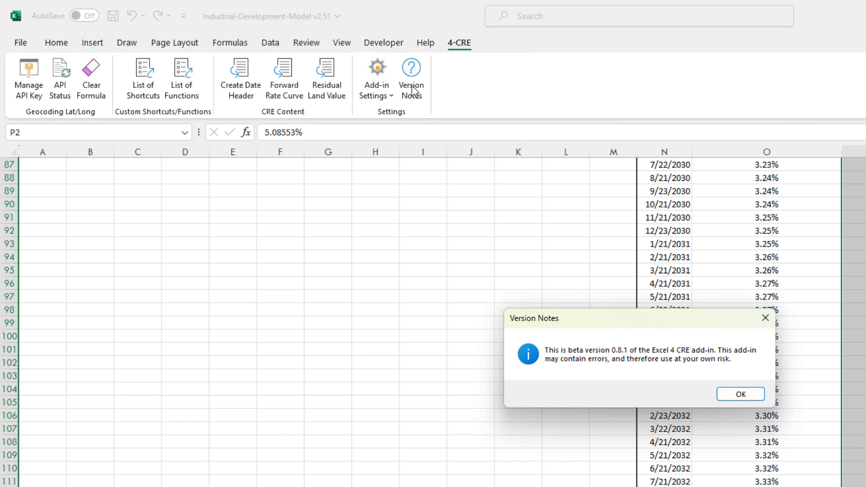
{"action": "left_click_drag", "start_coordinate": [617, 324], "coordinate": [442, 121]}
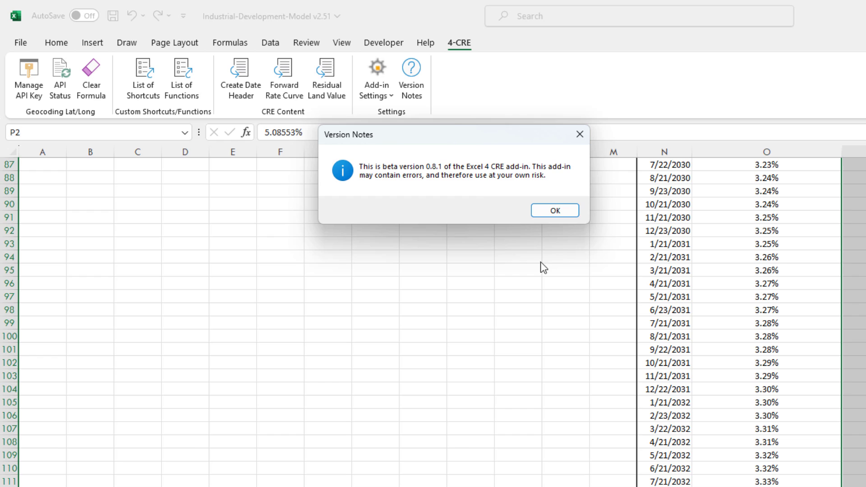